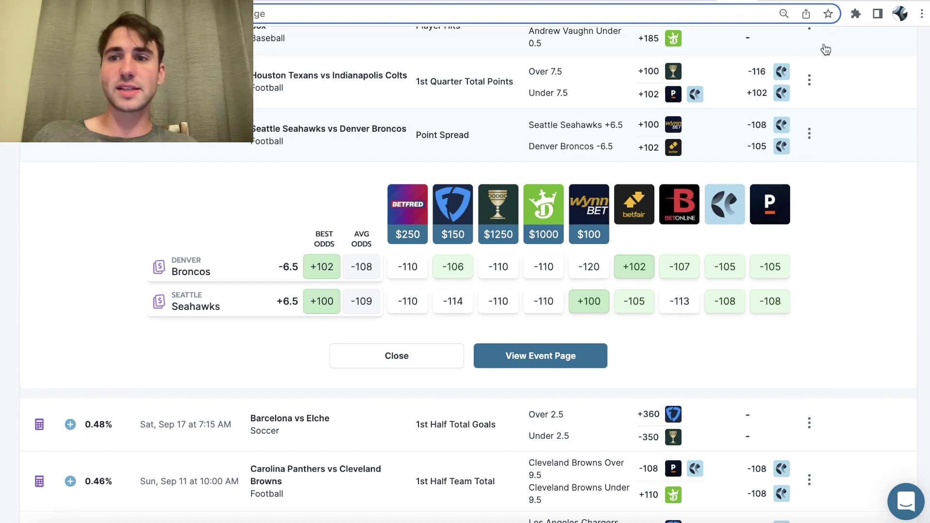
- Switch to WynnBET and review the bet receipt for the Seattle Seahawks +6.5 spread wager
{"action": "key", "text": "ctrl+Tab"}
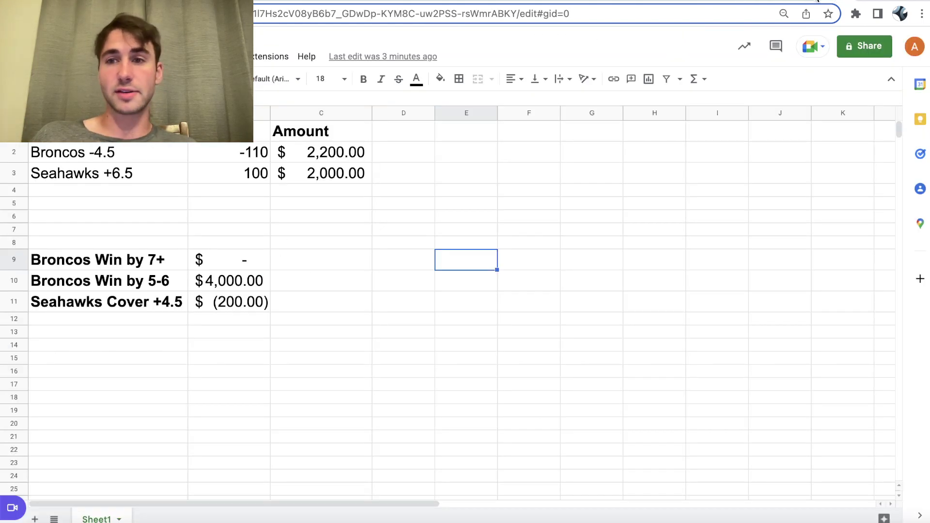
{"action": "key", "text": "ctrl+Tab"}
{"action": "scroll", "coordinate": [769, 254], "scroll_direction": "up", "scroll_amount": 3}
{"action": "scroll", "coordinate": [769, 254], "scroll_direction": "up", "scroll_amount": 3}
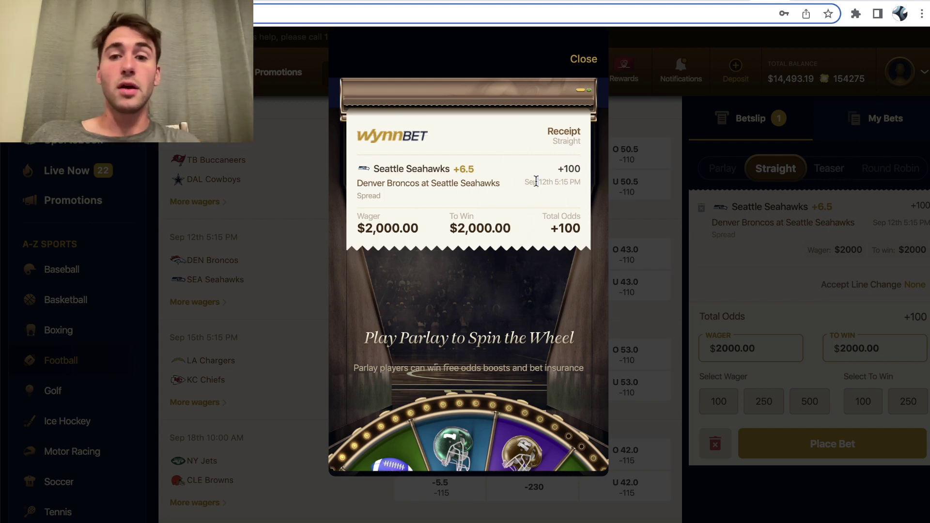
{"action": "triple_click", "coordinate": [536, 181]}
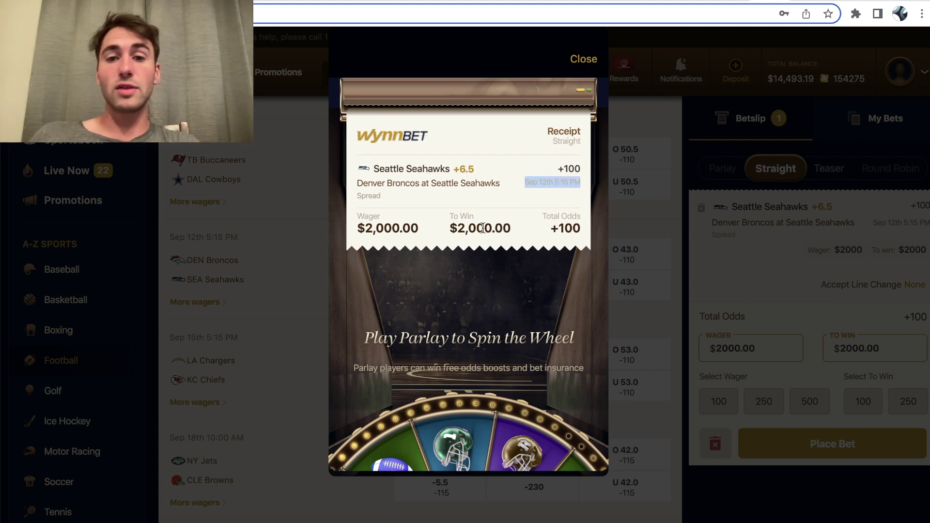
{"action": "left_click", "coordinate": [838, 2]}
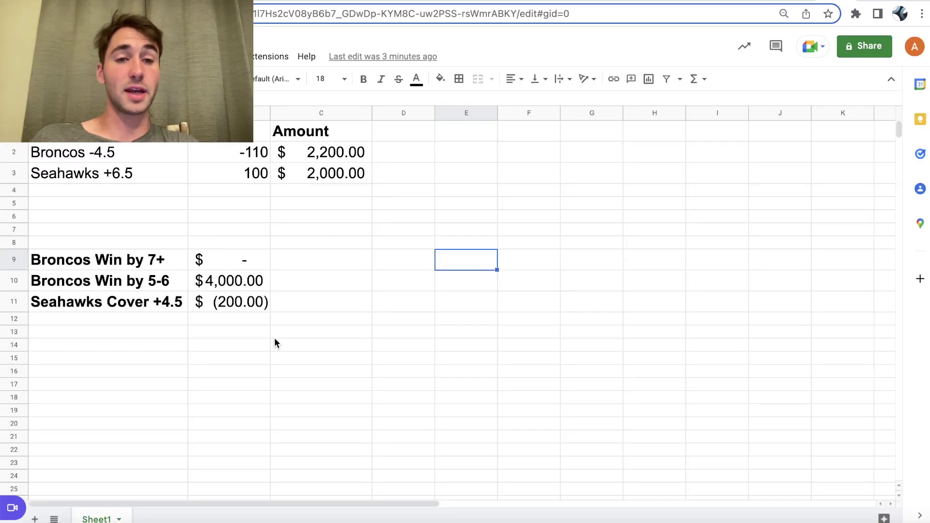
- Look up the Seahawks +6.5 and Broncos -4.5 wagers among the active bets in the sportsbook account
{"action": "left_click", "coordinate": [97, 153]}
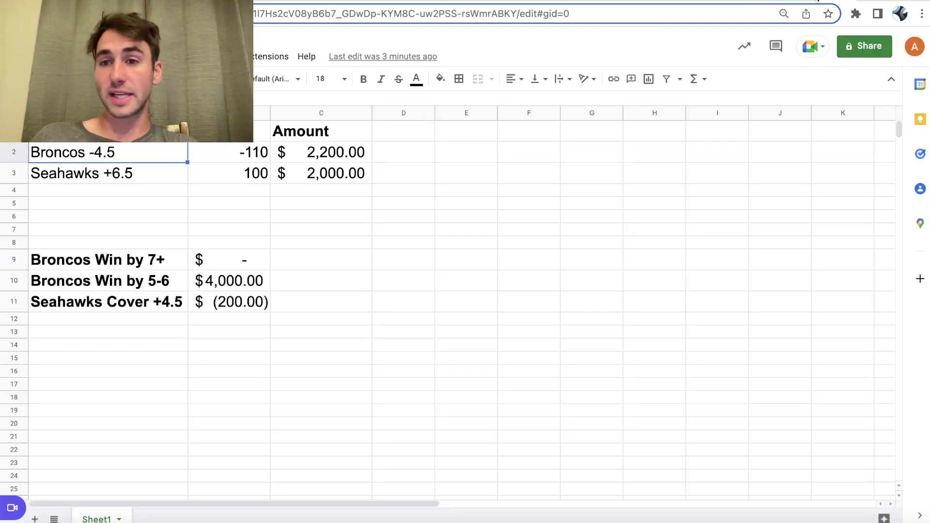
{"action": "left_click", "coordinate": [678, 1]}
{"action": "scroll", "coordinate": [827, 285], "scroll_direction": "down", "scroll_amount": 3}
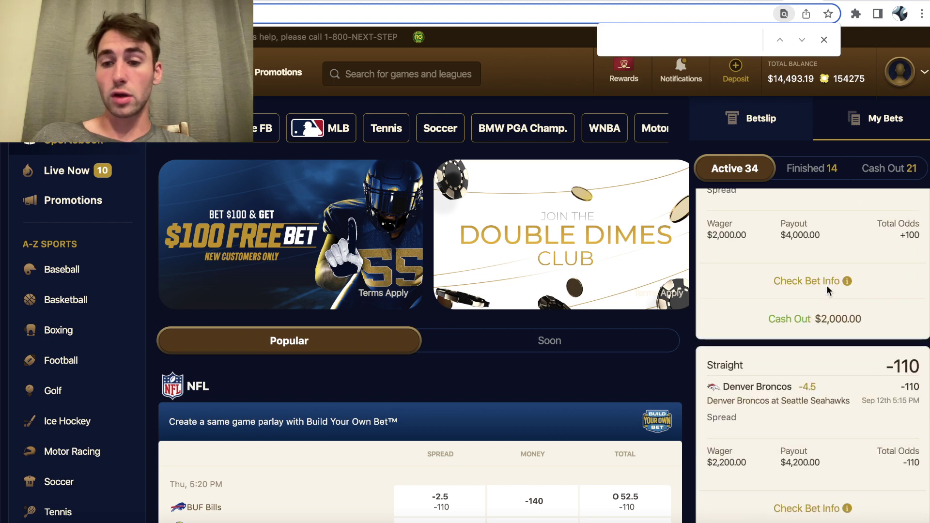
{"action": "scroll", "coordinate": [826, 285], "scroll_direction": "up", "scroll_amount": 2}
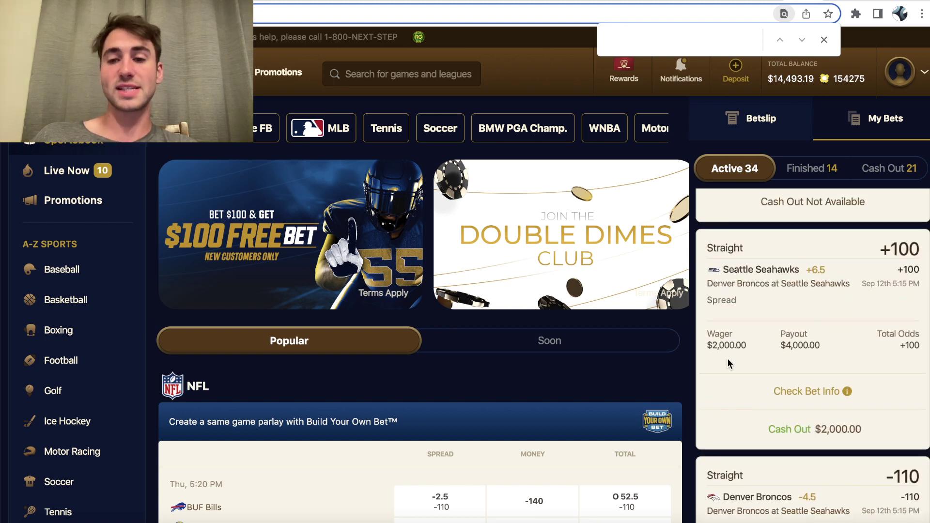
{"action": "key", "text": "ctrl+shift+Tab"}
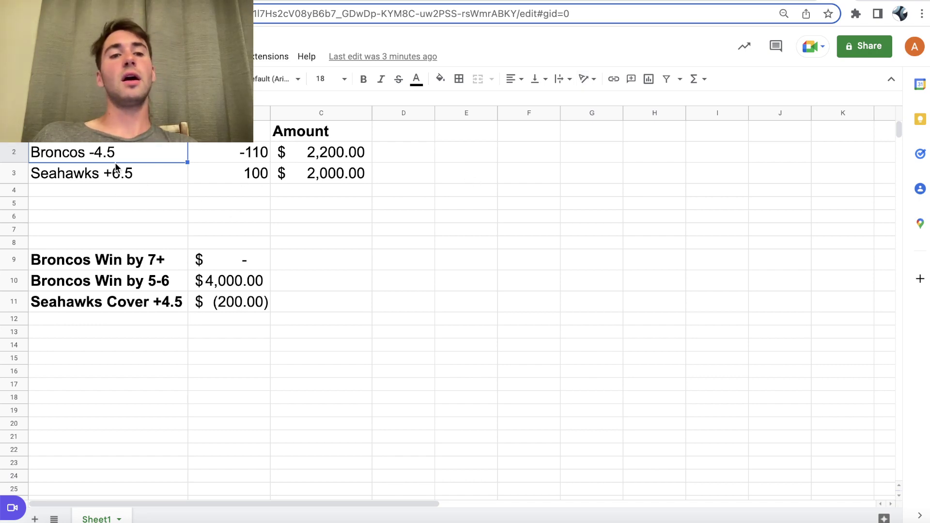
- Examine the odds and stakes of both bets in the spreadsheet against the Broncos Win by 7+ outcome
{"action": "left_click", "coordinate": [127, 174]}
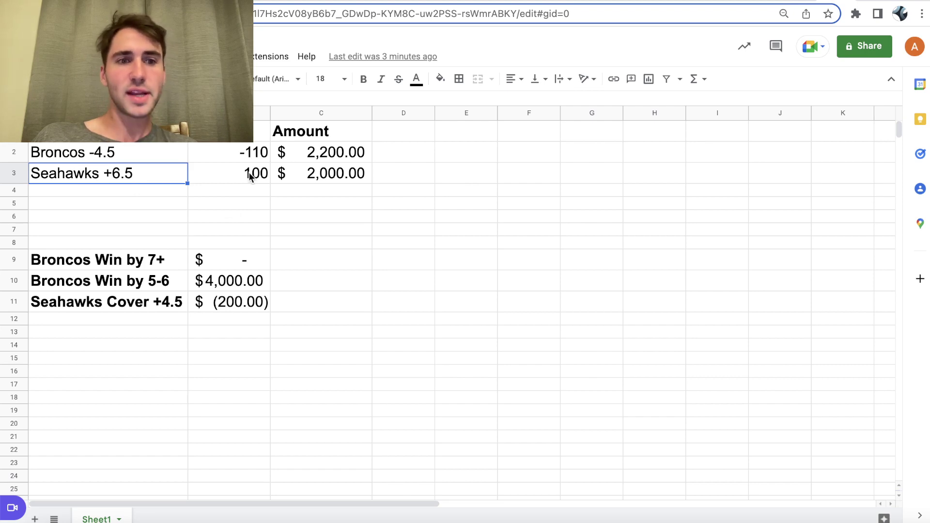
{"action": "left_click", "coordinate": [314, 175]}
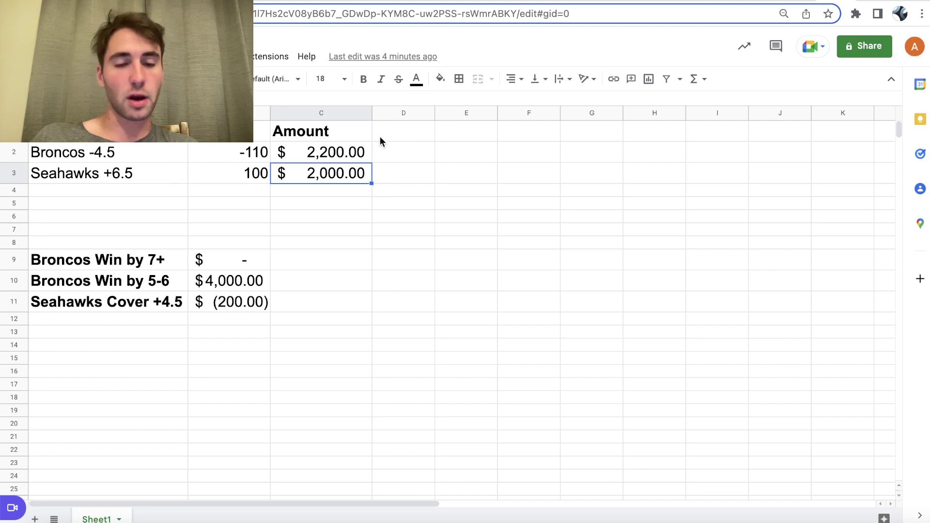
{"action": "left_click_drag", "start_coordinate": [30, 279], "coordinate": [103, 294]}
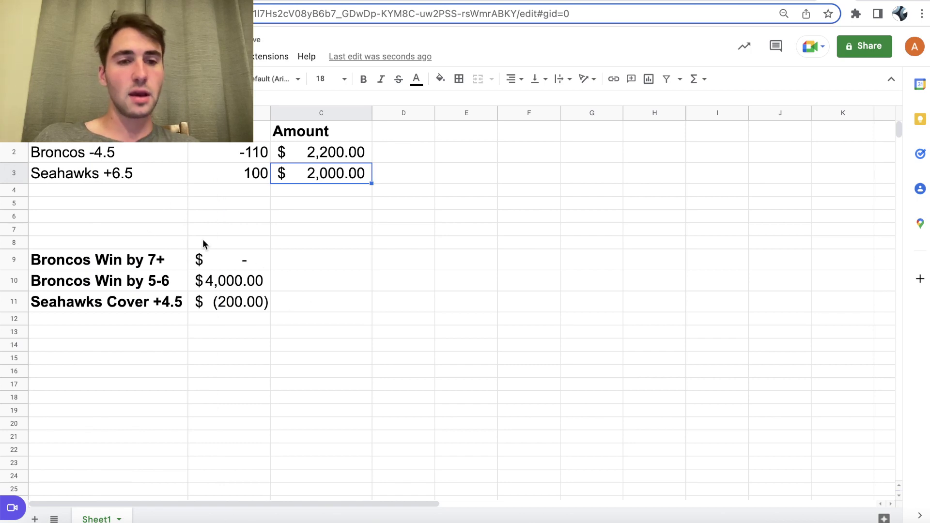
{"action": "left_click", "coordinate": [145, 259]}
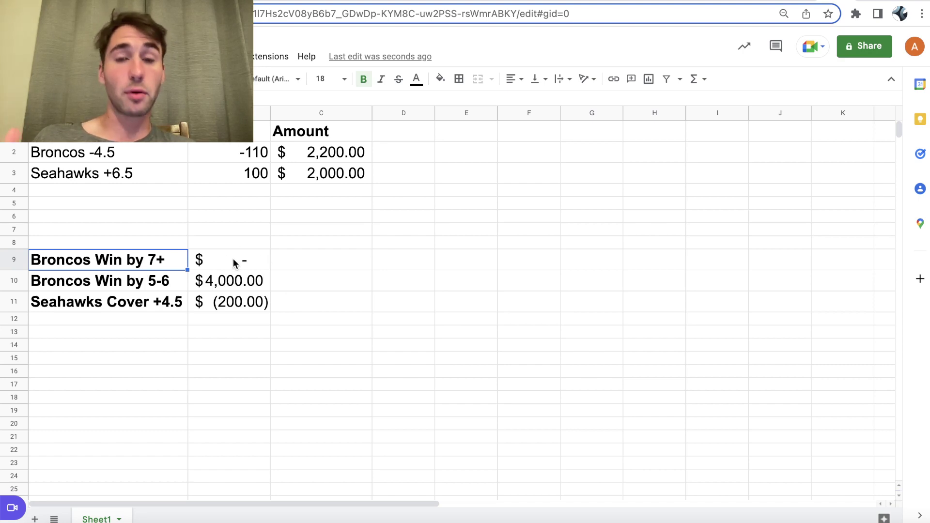
{"action": "left_click", "coordinate": [125, 152]}
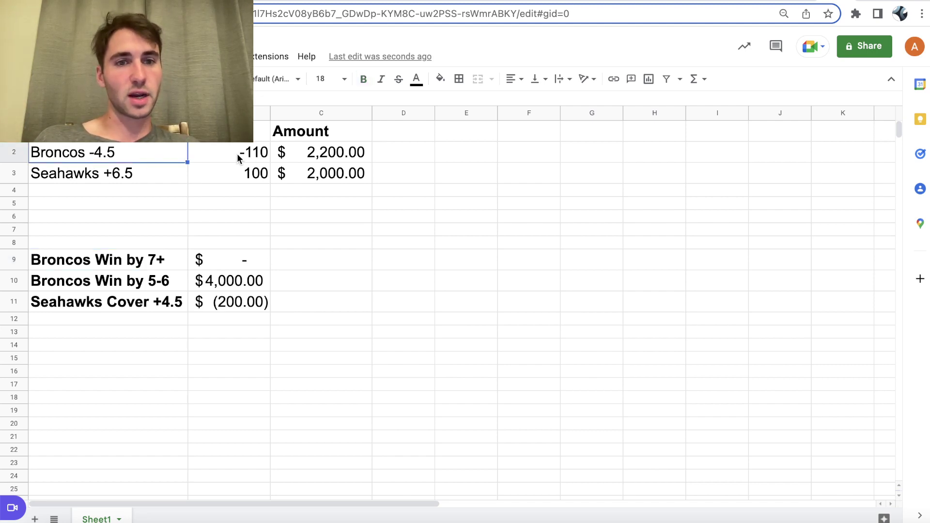
{"action": "left_click", "coordinate": [328, 152]}
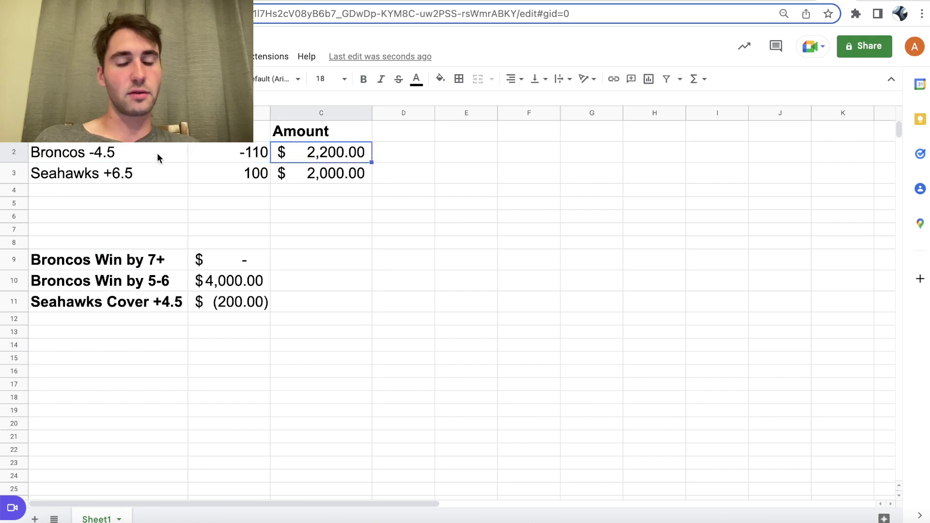
{"action": "left_click", "coordinate": [152, 259]}
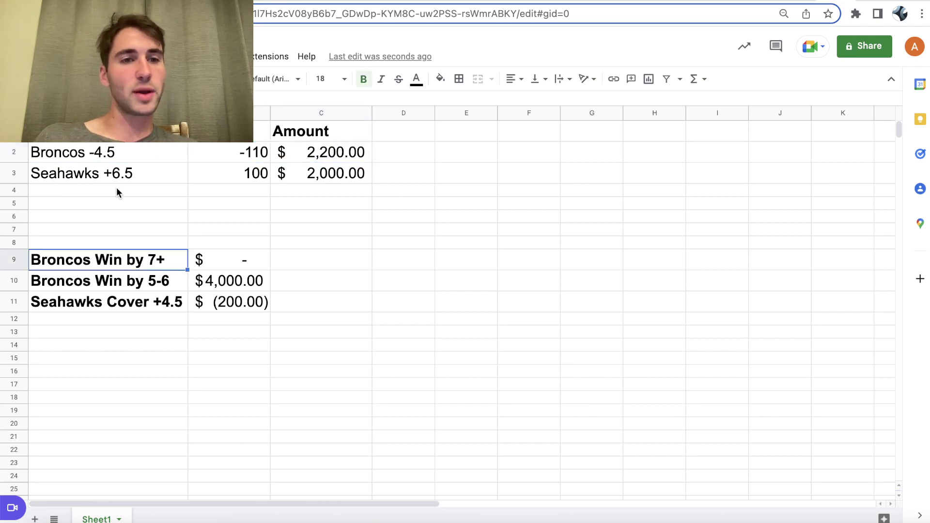
{"action": "left_click", "coordinate": [105, 149]}
{"action": "left_click", "coordinate": [312, 152]}
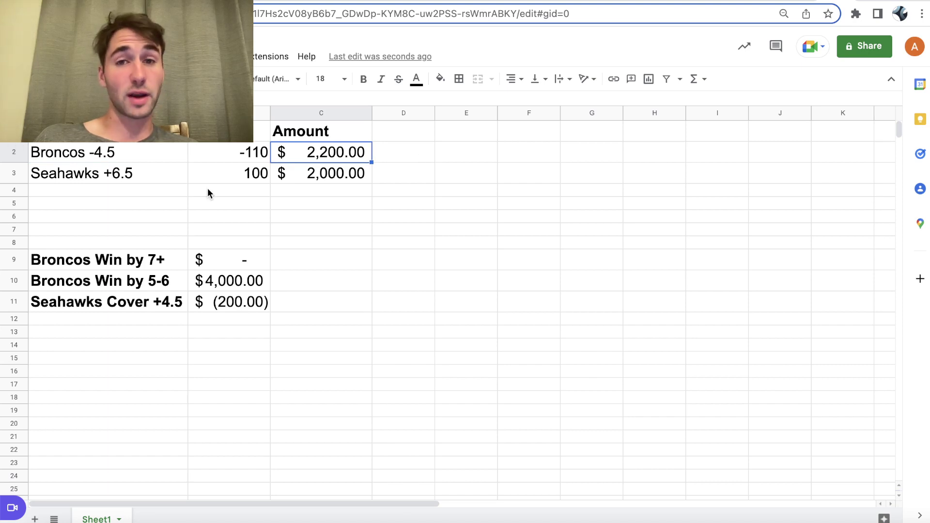
{"action": "left_click", "coordinate": [116, 170]}
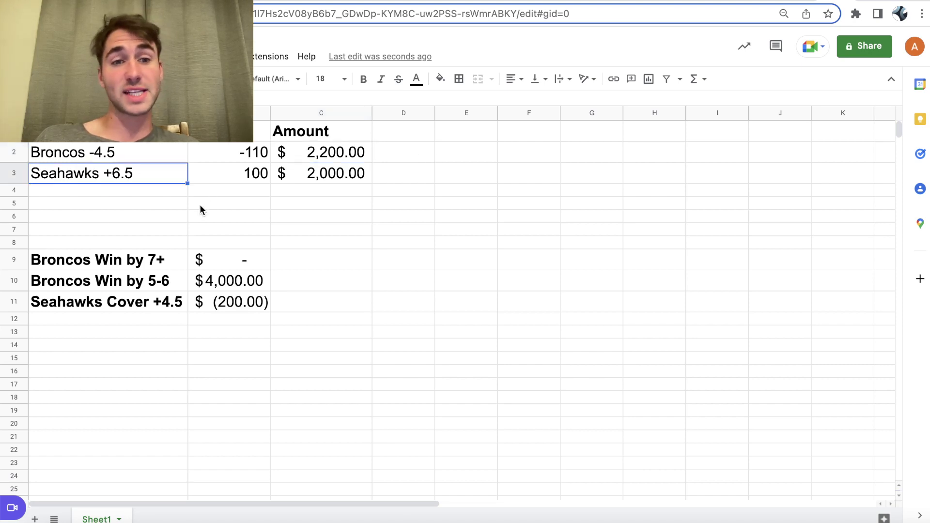
{"action": "left_click", "coordinate": [339, 176]}
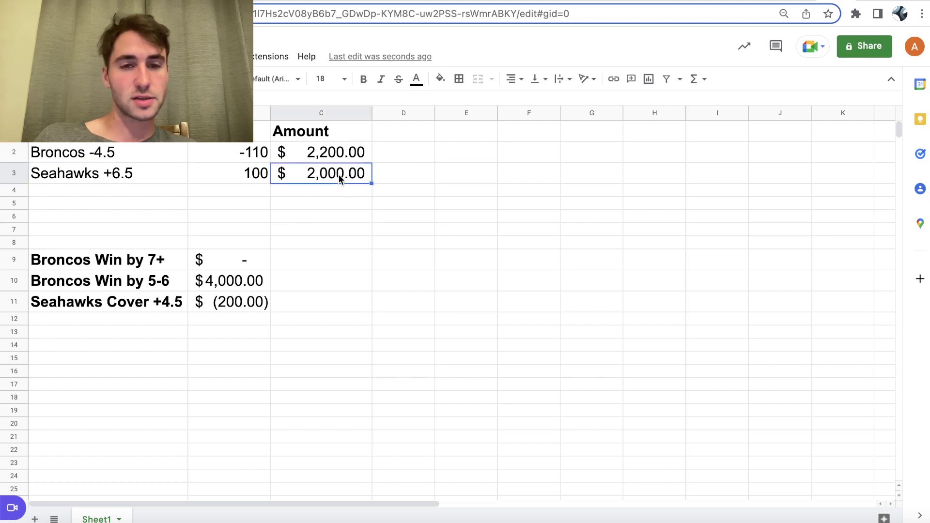
- Add a "Profit if Win" header in column D beside Amount and enter =2000 for the Broncos -4.5 bet
{"action": "left_click", "coordinate": [400, 131]}
{"action": "type", "text": "Profit i"}
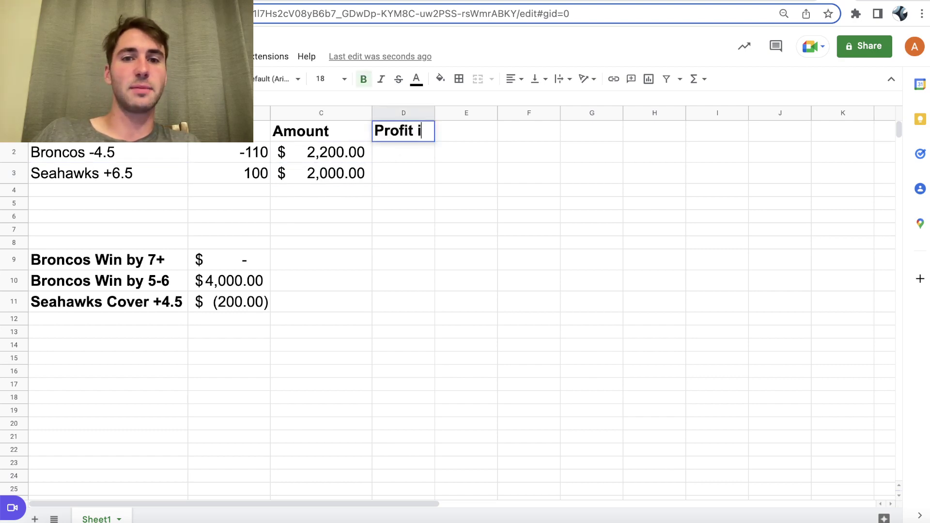
{"action": "type", "text": "f Win"}
{"action": "key", "text": "Return"}
{"action": "type", "text": "2000"}
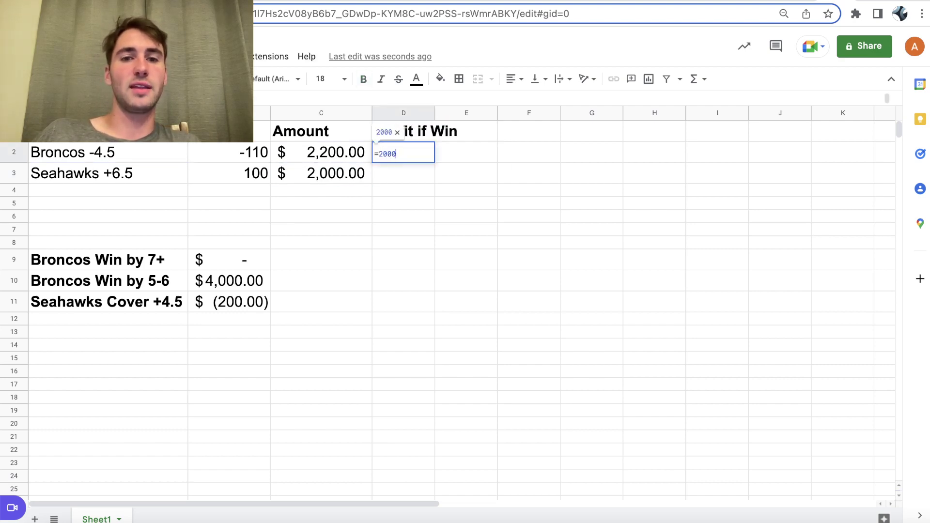
{"action": "key", "text": "Return"}
- Copy the Broncos profit value into the Seahawks +6.5 row below it
{"action": "left_click", "coordinate": [429, 158]}
{"action": "key", "text": "super+c"}
{"action": "key", "text": "Down"}
{"action": "key", "text": "super+v"}
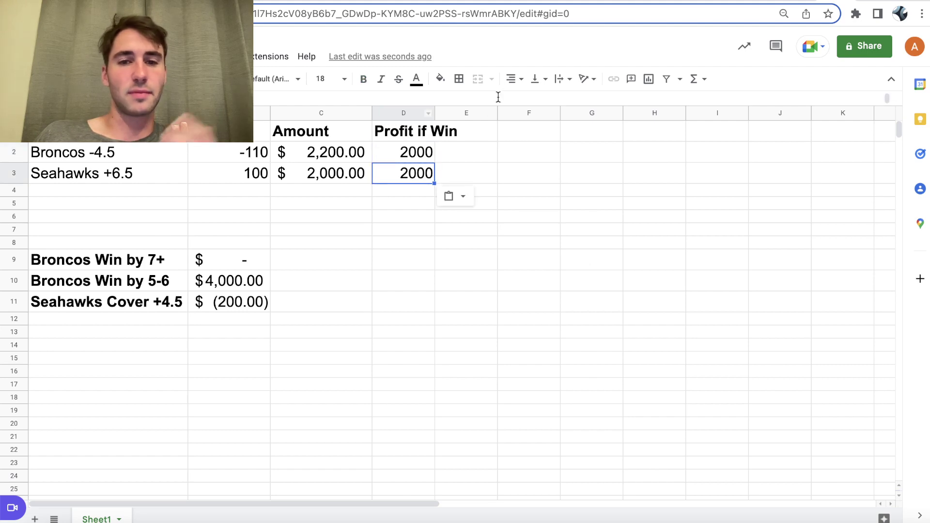
- Apply the Accounting number format to both profit values and widen column D to fit its contents
{"action": "left_click_drag", "start_coordinate": [429, 158], "coordinate": [413, 172]}
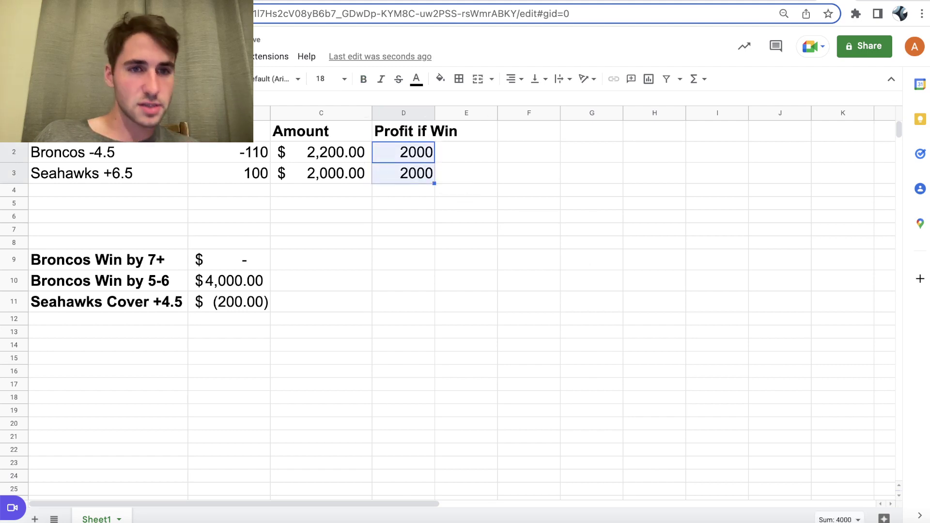
{"action": "left_click", "coordinate": [160, 56]}
{"action": "mouse_move", "coordinate": [300, 109]}
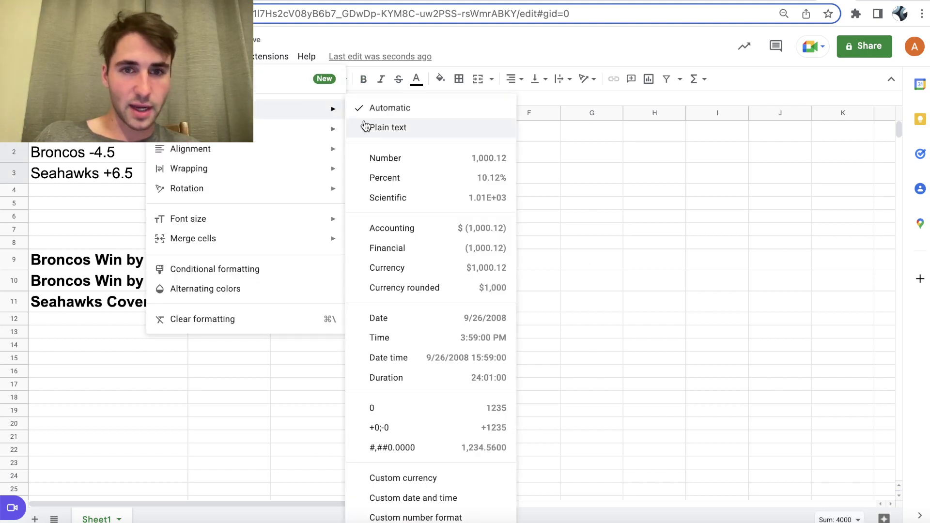
{"action": "left_click", "coordinate": [433, 237]}
{"action": "left_click", "coordinate": [460, 245]}
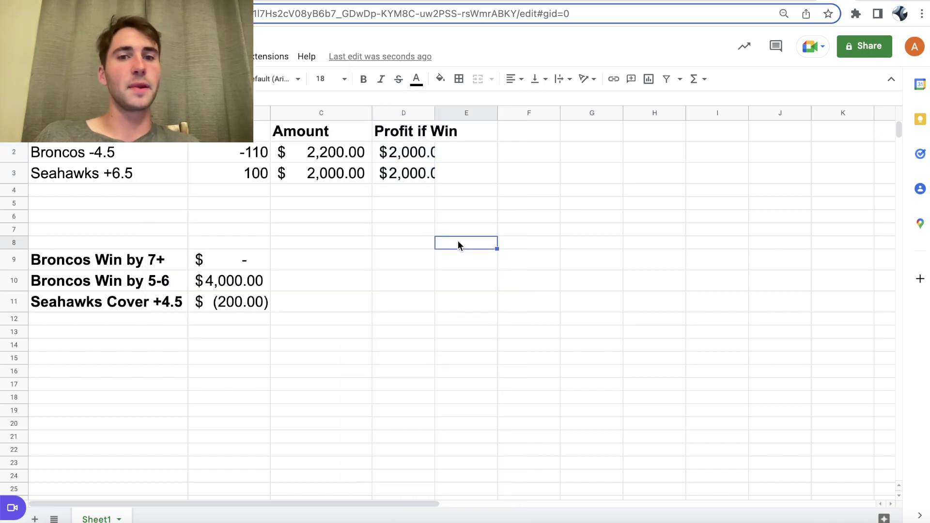
{"action": "left_click_drag", "start_coordinate": [435, 107], "coordinate": [461, 109]}
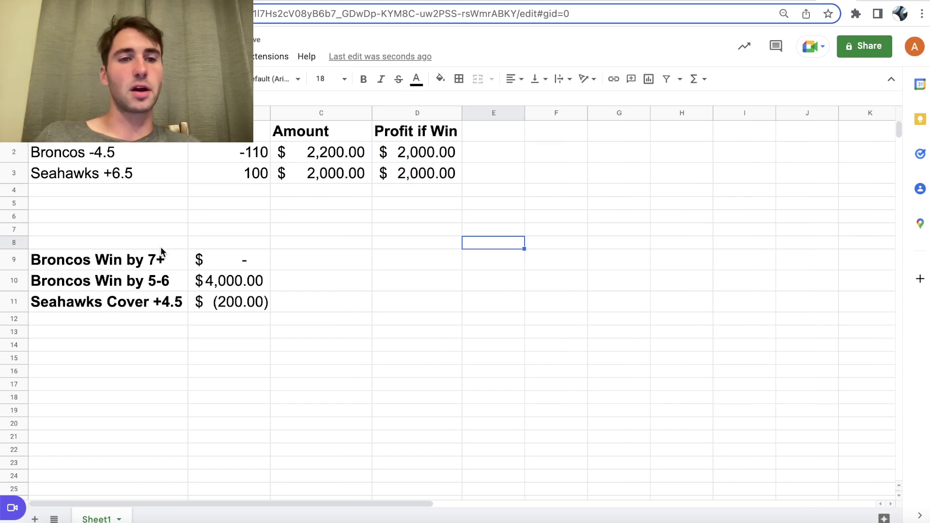
- Compare both bets' stakes and winning profits with the net results of the three game outcomes in the spreadsheet
{"action": "left_click", "coordinate": [418, 161]}
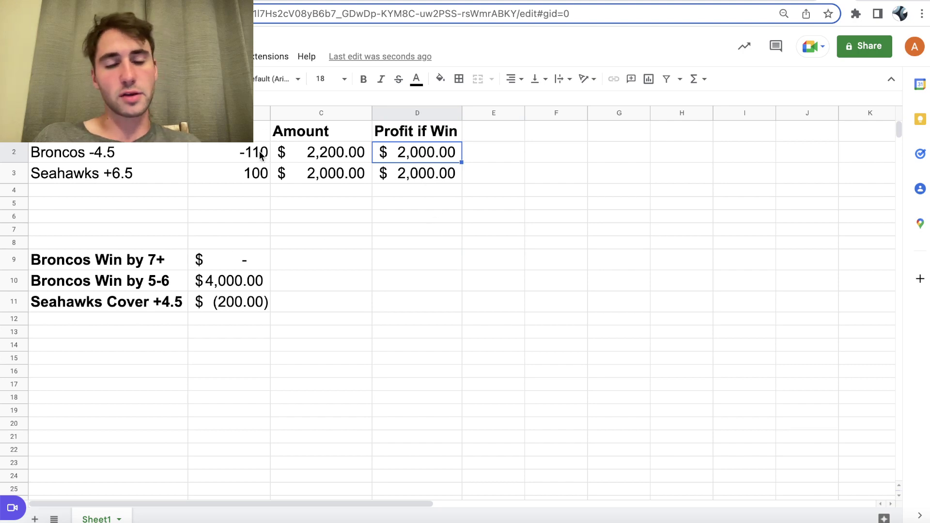
{"action": "left_click", "coordinate": [444, 181]}
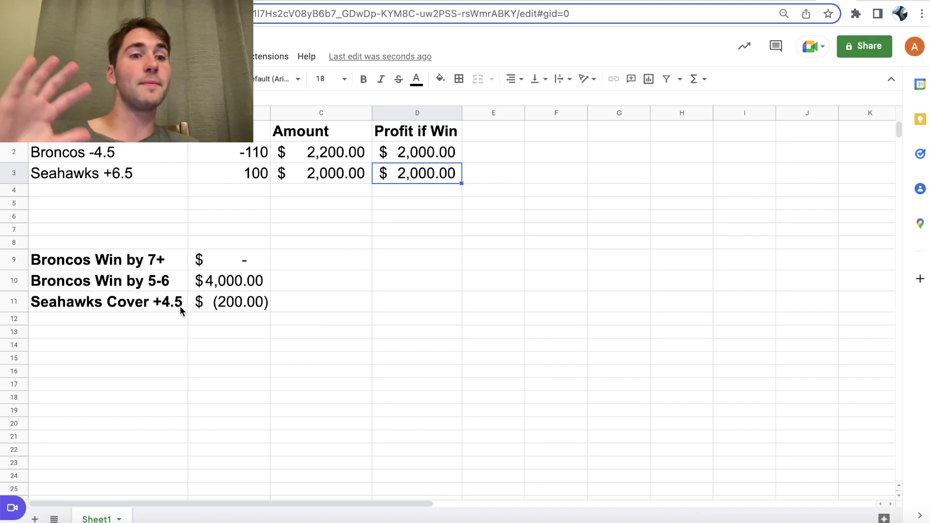
{"action": "left_click", "coordinate": [99, 151]}
{"action": "left_click", "coordinate": [357, 152]}
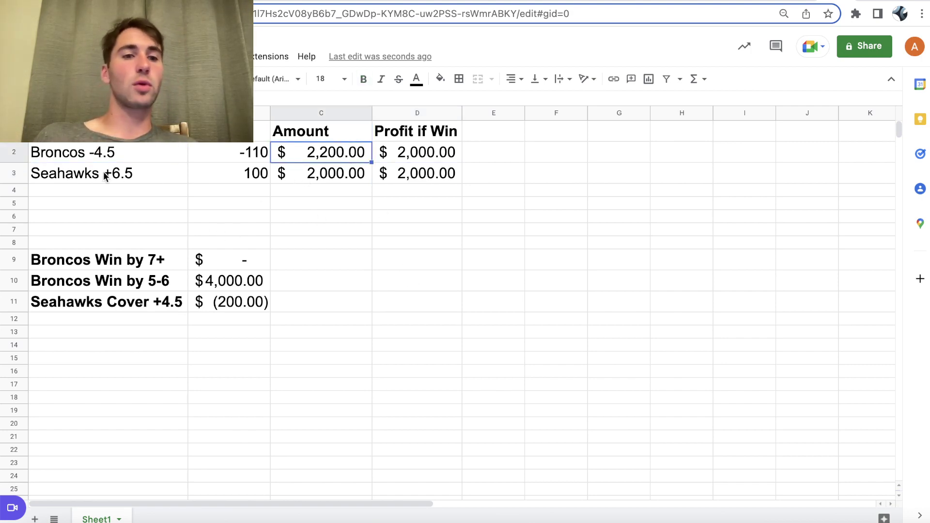
{"action": "left_click", "coordinate": [414, 180]}
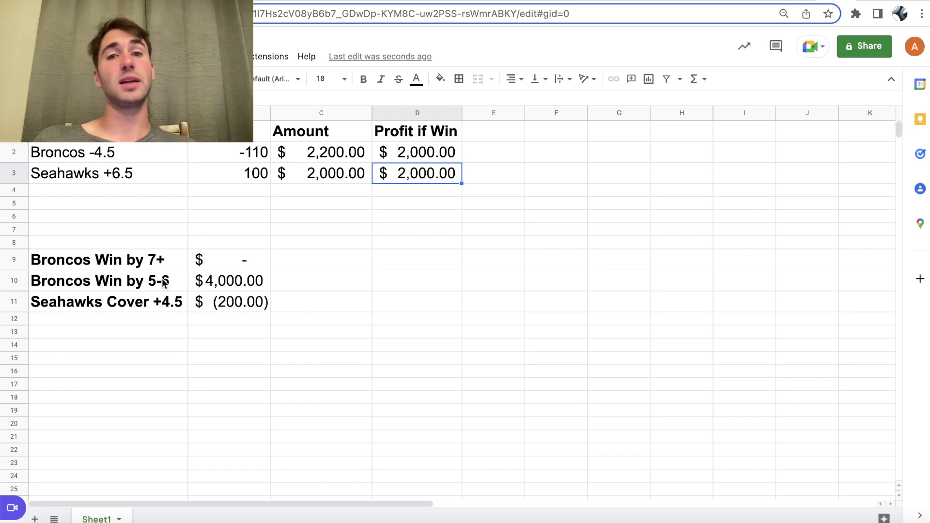
{"action": "left_click_drag", "start_coordinate": [129, 156], "coordinate": [129, 178]}
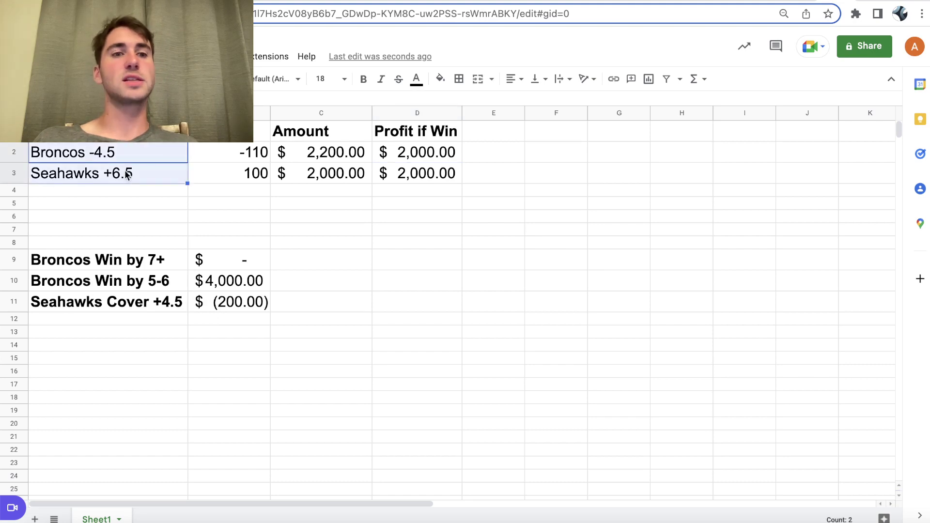
{"action": "left_click", "coordinate": [113, 159]}
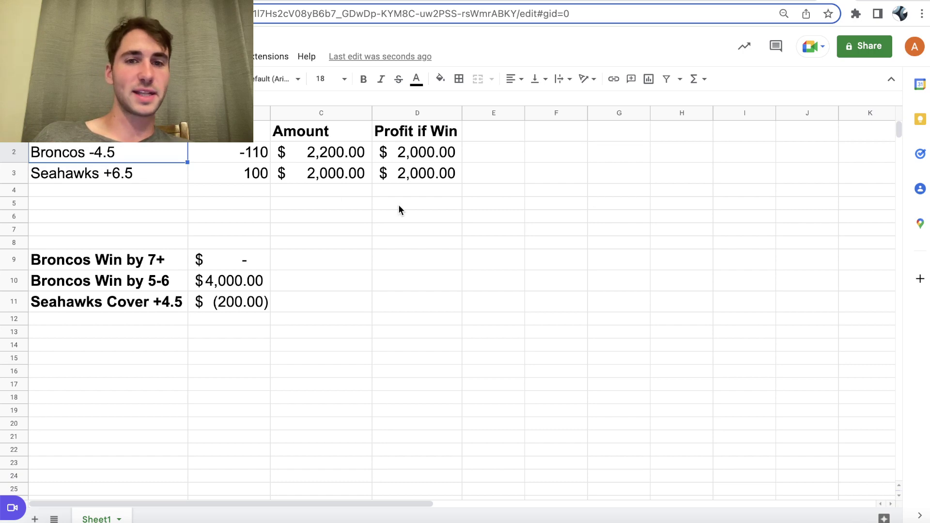
{"action": "left_click_drag", "start_coordinate": [428, 154], "coordinate": [402, 176]}
{"action": "left_click", "coordinate": [244, 283]}
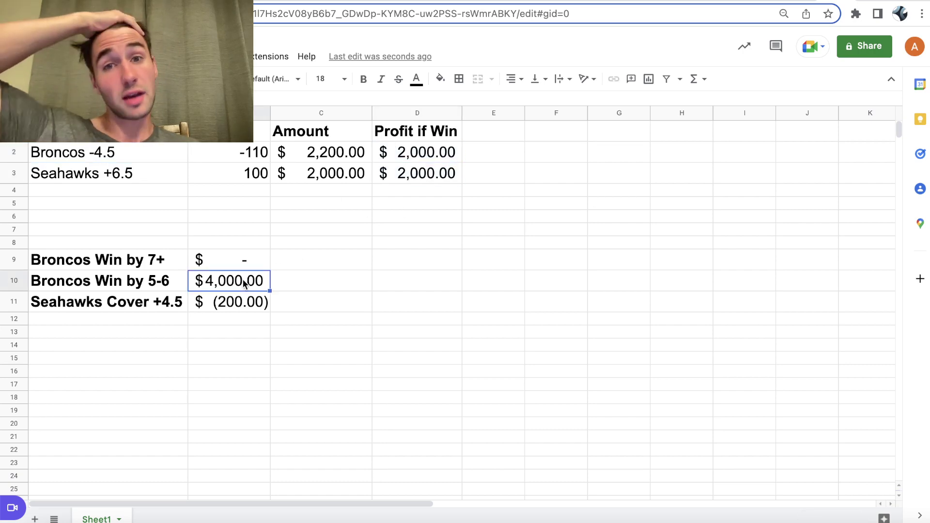
{"action": "left_click", "coordinate": [224, 312]}
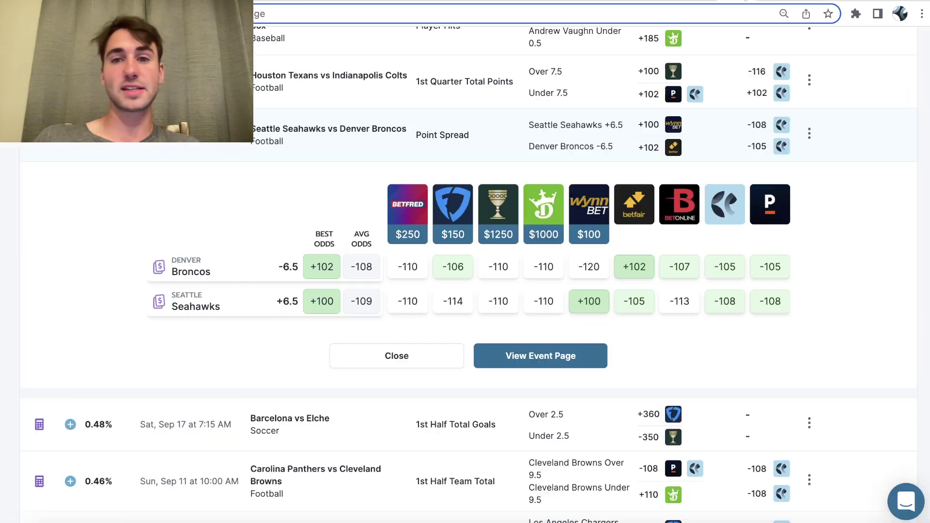
- View the top of the pre-match arbitrage bets page and revisit the active bets in WynnBET
{"action": "scroll", "coordinate": [465, 291], "scroll_direction": "up", "scroll_amount": 10}
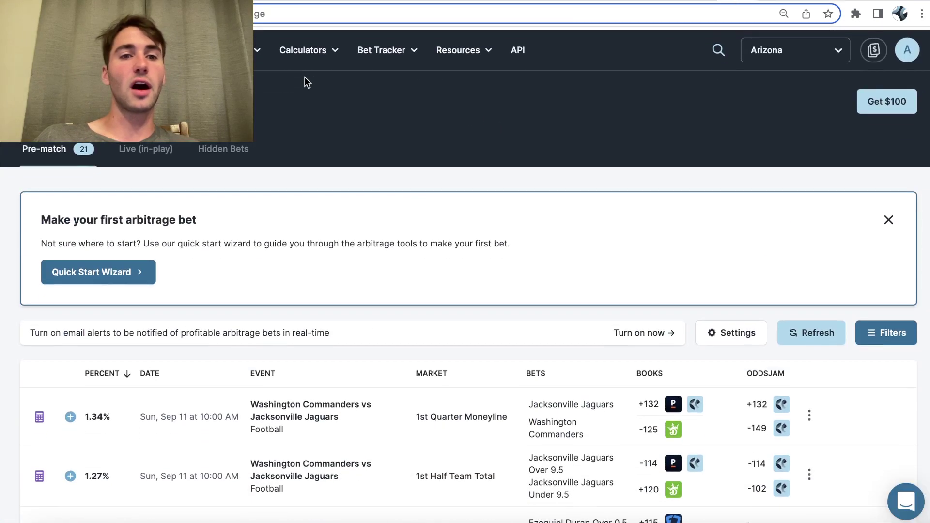
{"action": "left_click", "coordinate": [259, 47]}
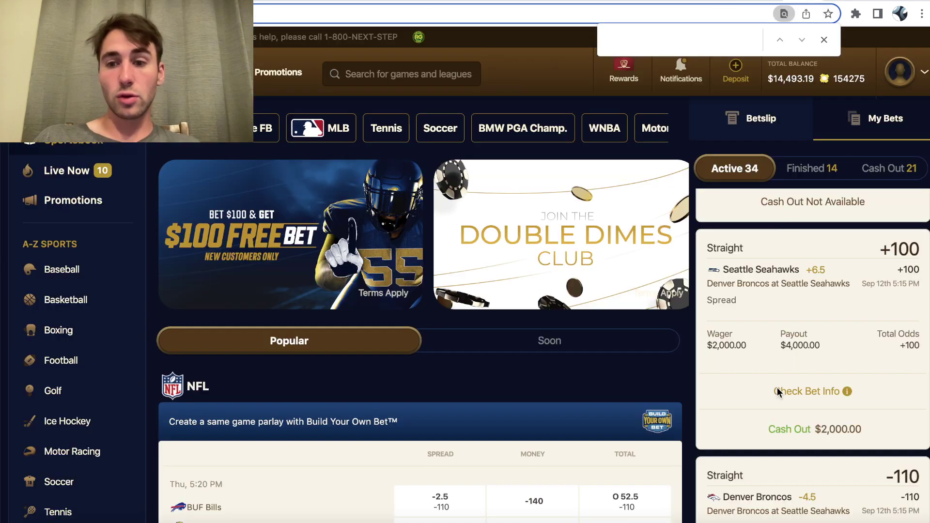
- Review the wager, payout and odds of the active Seahawks +6.5 and Broncos -4.5 bets in WynnBET
{"action": "scroll", "coordinate": [778, 388], "scroll_direction": "up", "scroll_amount": 4}
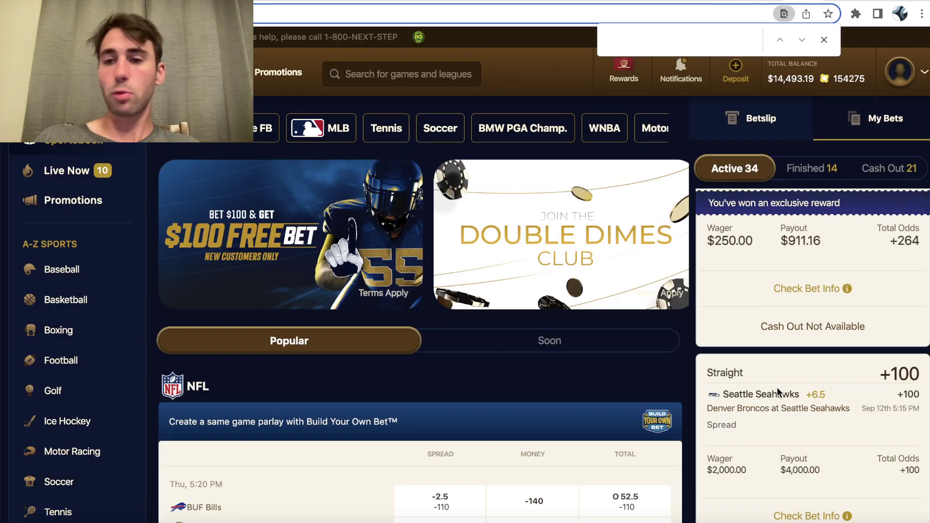
{"action": "scroll", "coordinate": [777, 387], "scroll_direction": "down", "scroll_amount": 7}
{"action": "scroll", "coordinate": [778, 388], "scroll_direction": "down", "scroll_amount": 1}
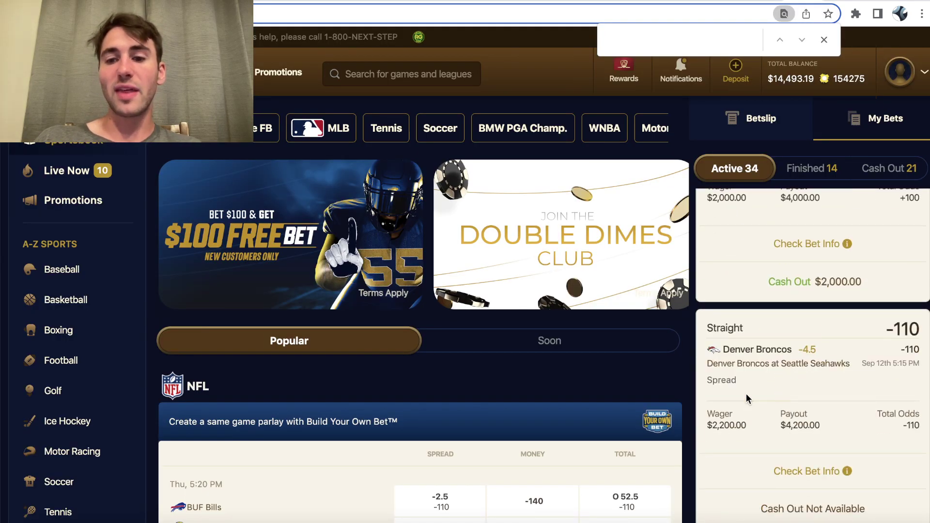
{"action": "scroll", "coordinate": [796, 416], "scroll_direction": "up", "scroll_amount": 3}
- Switch to the Google Sheets spreadsheet and review the net results of the three game outcomes
{"action": "left_click", "coordinate": [833, 3]}
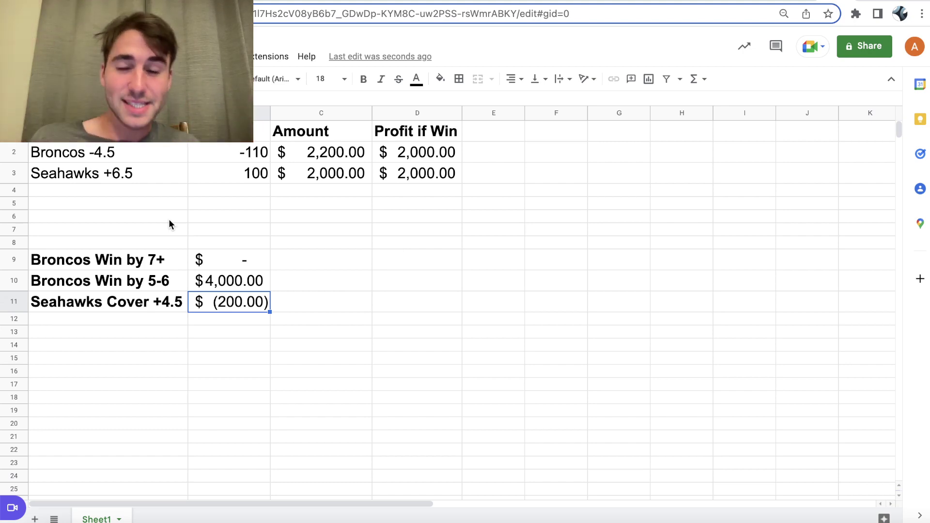
{"action": "left_click", "coordinate": [251, 280]}
{"action": "left_click", "coordinate": [251, 304]}
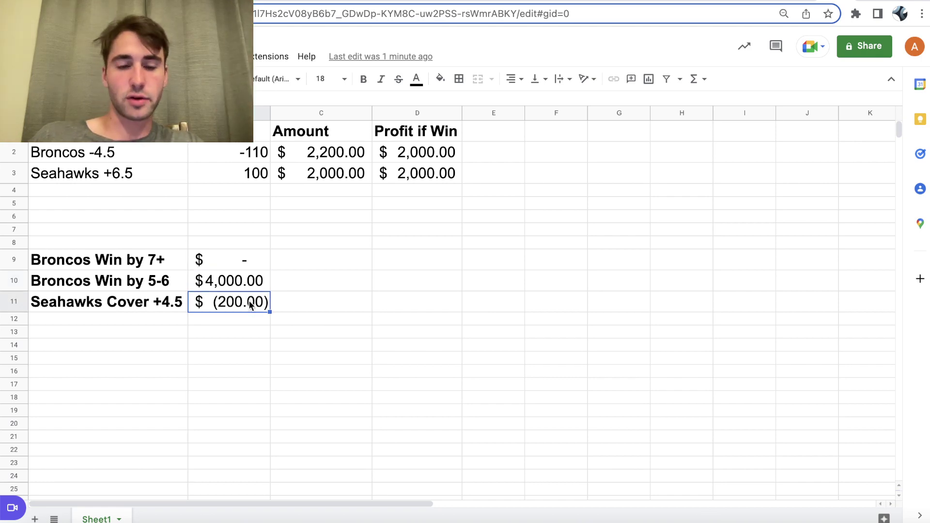
{"action": "left_click", "coordinate": [226, 263]}
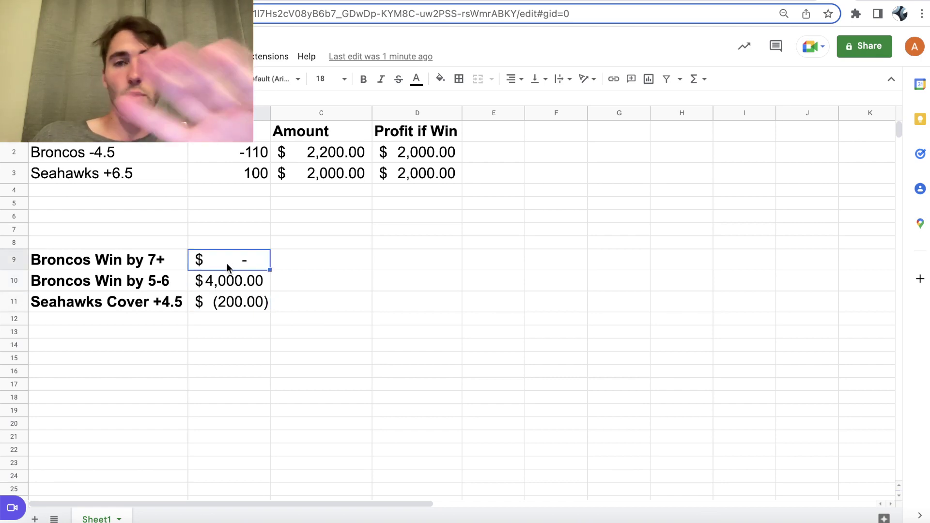
- Enter 0.075 in column C beside the net result of the Broncos Win by 5-6 outcome
{"action": "left_click", "coordinate": [308, 307]}
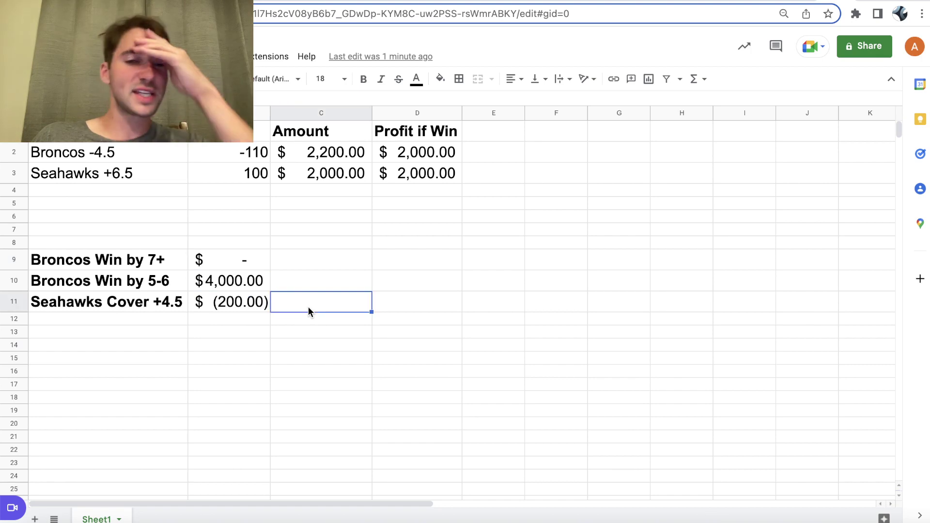
{"action": "key", "text": "Up"}
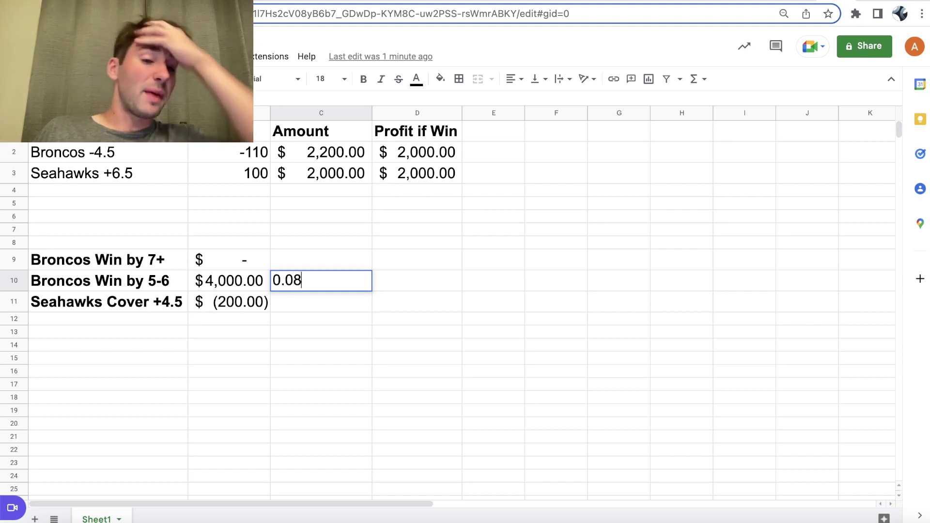
{"action": "key", "text": "BackSpace"}
{"action": "type", "text": "75"}
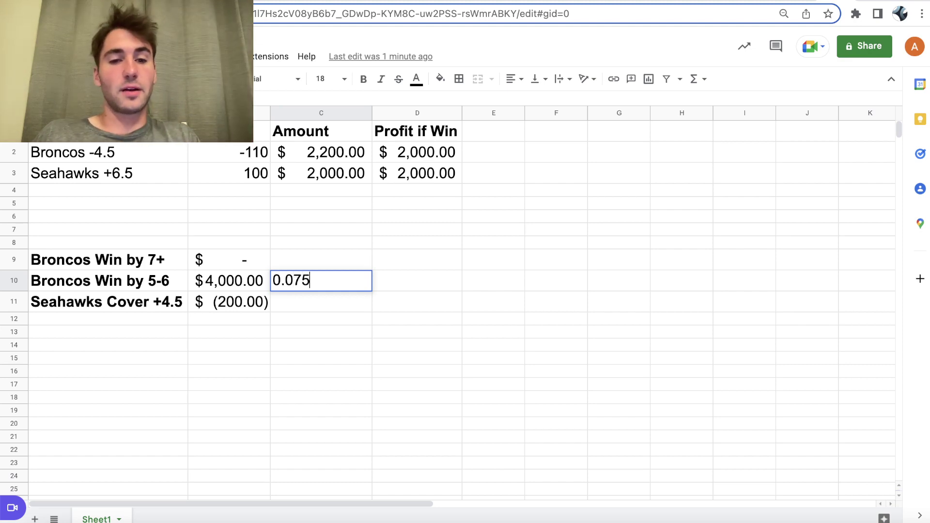
{"action": "key", "text": "Return"}
- Add the bold header "Probability to Happen" in cell C8 above the outcome probabilities
{"action": "left_click", "coordinate": [321, 280]}
{"action": "key", "text": "Up"}
{"action": "key", "text": "Up"}
{"action": "key", "text": "ctrl+b"}
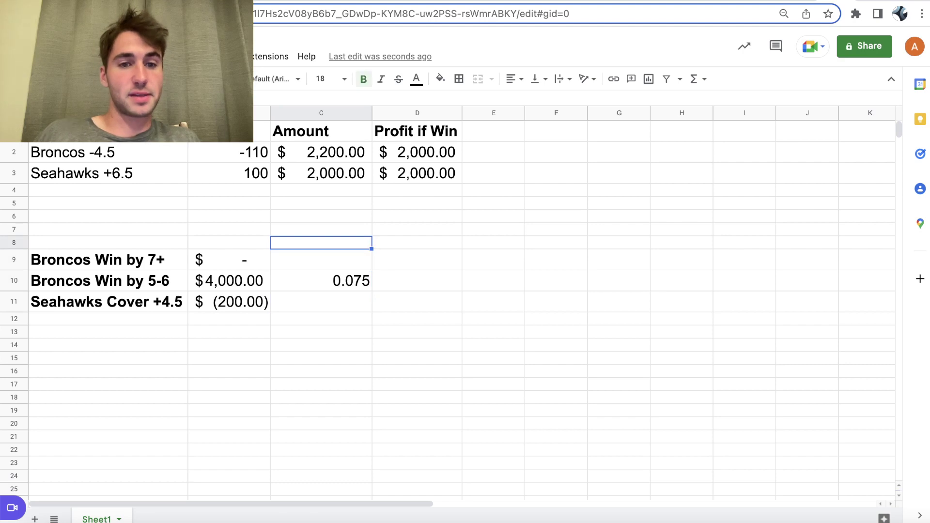
{"action": "type", "text": "Probability to Happen"}
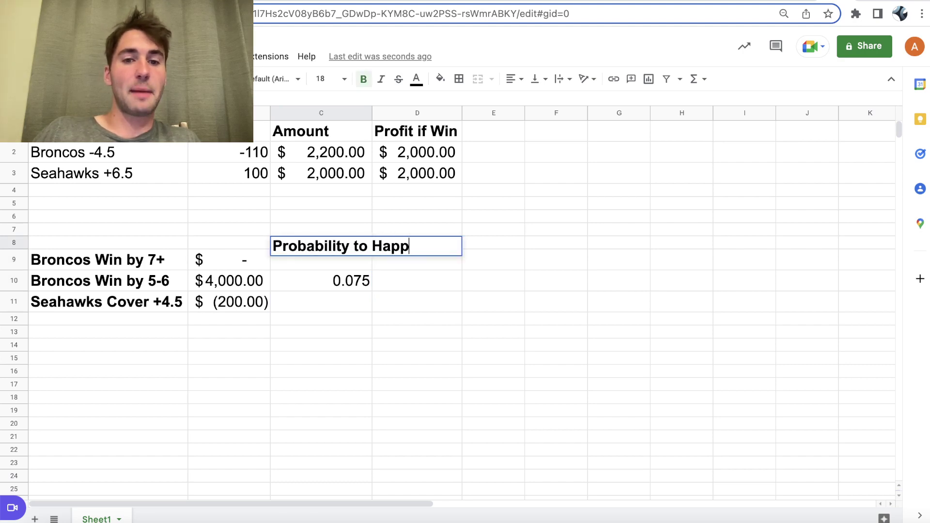
{"action": "key", "text": "Return"}
- Add a matching bold header "Net Profit" in cell B8 and widen column B
{"action": "key", "text": "Up"}
{"action": "key", "text": "ctrl+c"}
{"action": "key", "text": "Left"}
{"action": "key", "text": "ctrl+v"}
{"action": "key", "text": "Left"}
{"action": "key", "text": "Right"}
{"action": "type", "text": "Bet"}
{"action": "key", "text": "BackSpace"}
{"action": "type", "text": "net"}
{"action": "key", "text": "BackSpace"}
{"action": "key", "text": "BackSpace"}
{"action": "key", "text": "BackSpace"}
{"action": "type", "text": "Net Rp"}
{"action": "key", "text": "BackSpace"}
{"action": "key", "text": "BackSpace"}
{"action": "type", "text": "Profit"}
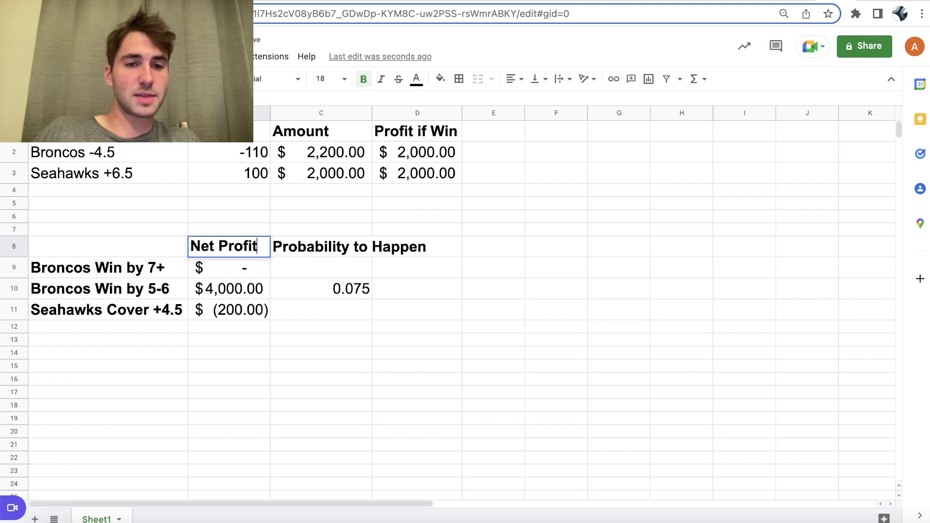
{"action": "key", "text": "Return"}
{"action": "left_click_drag", "start_coordinate": [270, 115], "coordinate": [319, 127]}
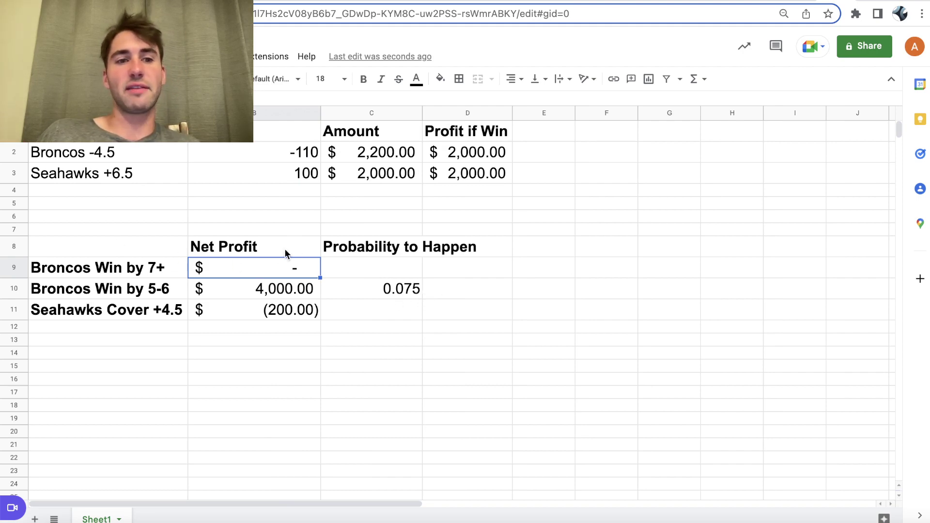
- Enter 0.5 as the probability of the Broncos Win by 7+ outcome
{"action": "left_click", "coordinate": [362, 268]}
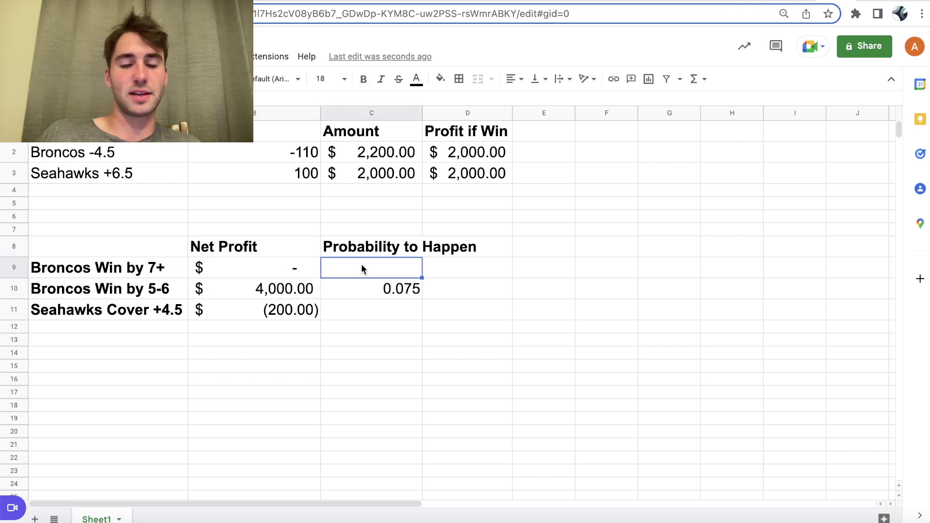
{"action": "type", "text": ".5"}
{"action": "key", "text": "Return"}
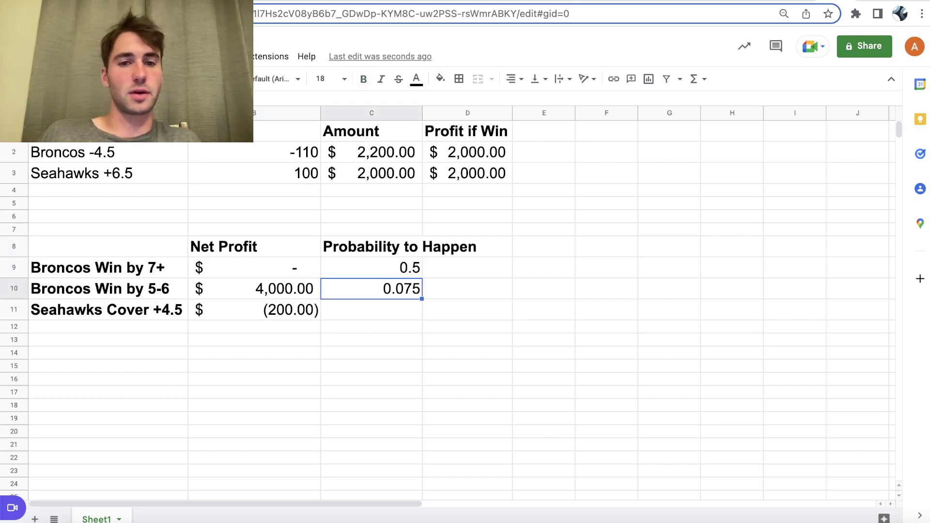
{"action": "left_click", "coordinate": [371, 268]}
- Calculate the Seahawks Cover +4.5 probability in cell C11 with the formula =1-C10-C9
{"action": "left_click", "coordinate": [372, 310]}
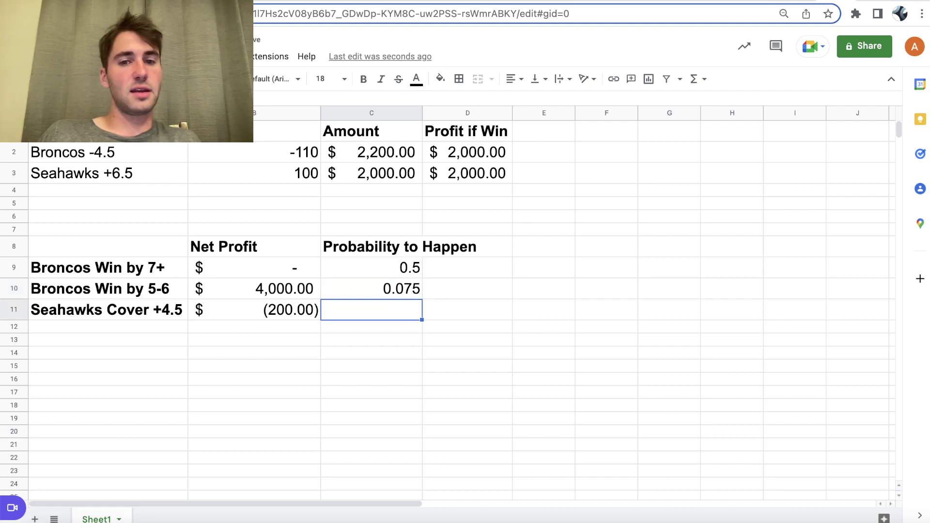
{"action": "type", "text": "="}
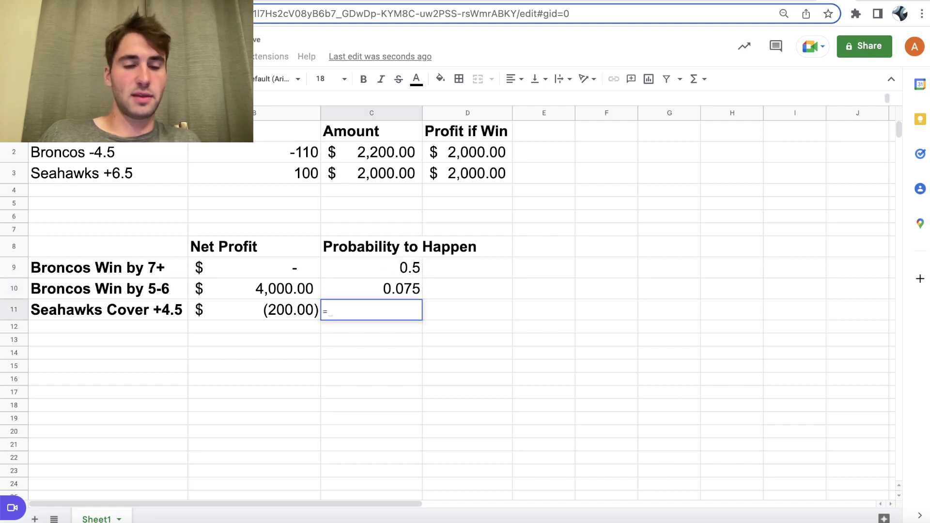
{"action": "key", "text": "Up"}
{"action": "key", "text": "Up"}
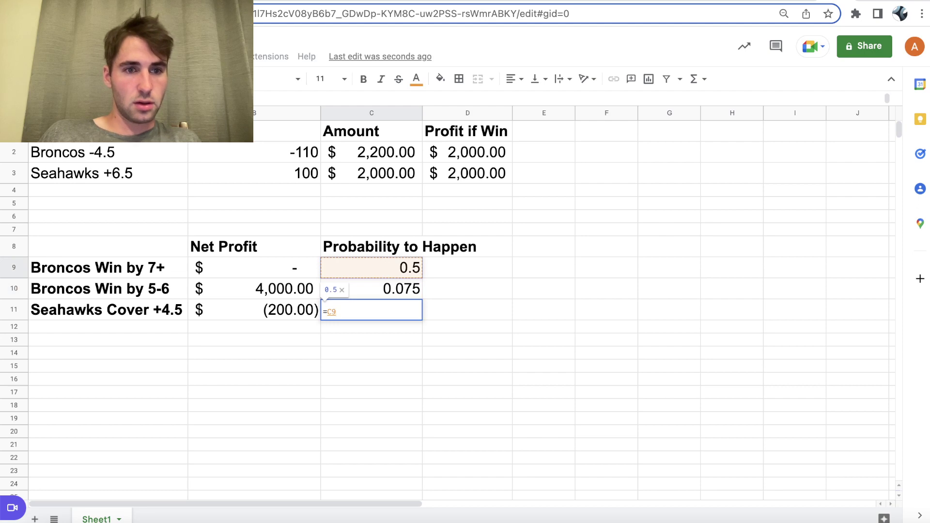
{"action": "key", "text": "Down"}
{"action": "key", "text": "Down"}
{"action": "key", "text": "BackSpace"}
{"action": "key", "text": "BackSpace"}
{"action": "key", "text": "BackSpace"}
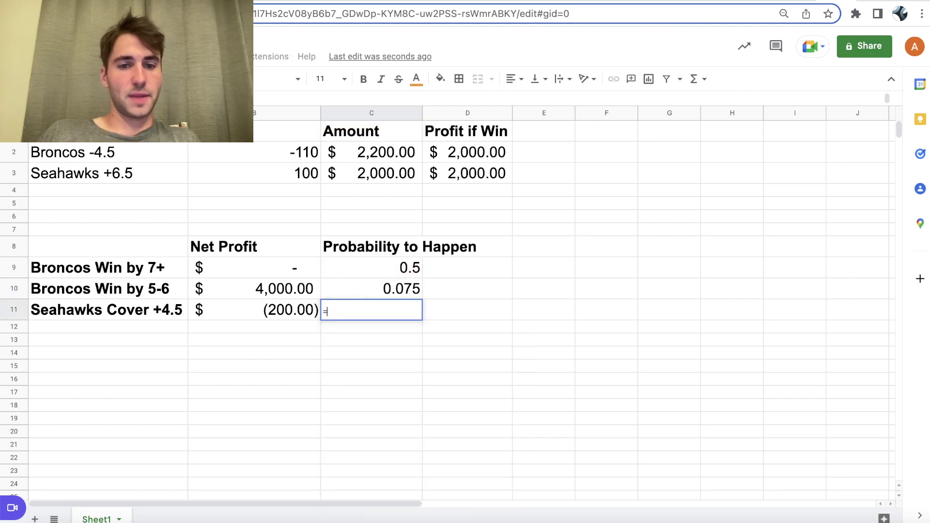
{"action": "key", "text": "BackSpace"}
{"action": "key", "text": "BackSpace"}
{"action": "type", "text": "1-"}
{"action": "key", "text": "Up"}
{"action": "type", "text": "-"}
{"action": "key", "text": "Up"}
{"action": "key", "text": "Up"}
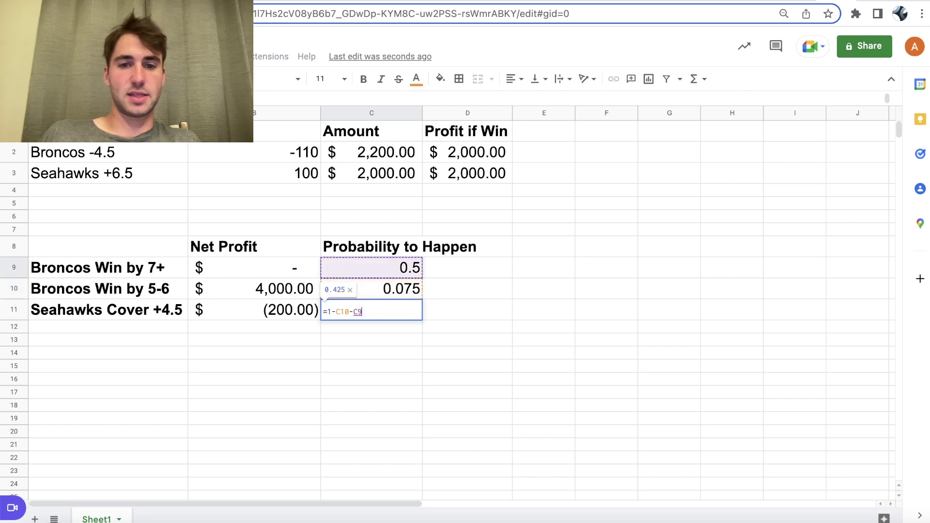
{"action": "key", "text": "Return"}
- Compare the net profit of each of the three outcomes with its probability of happening
{"action": "left_click", "coordinate": [372, 309]}
{"action": "left_click", "coordinate": [254, 289]}
{"action": "left_click", "coordinate": [107, 289]}
{"action": "left_click", "coordinate": [254, 289]}
{"action": "left_click", "coordinate": [254, 310]}
{"action": "left_click", "coordinate": [371, 310]}
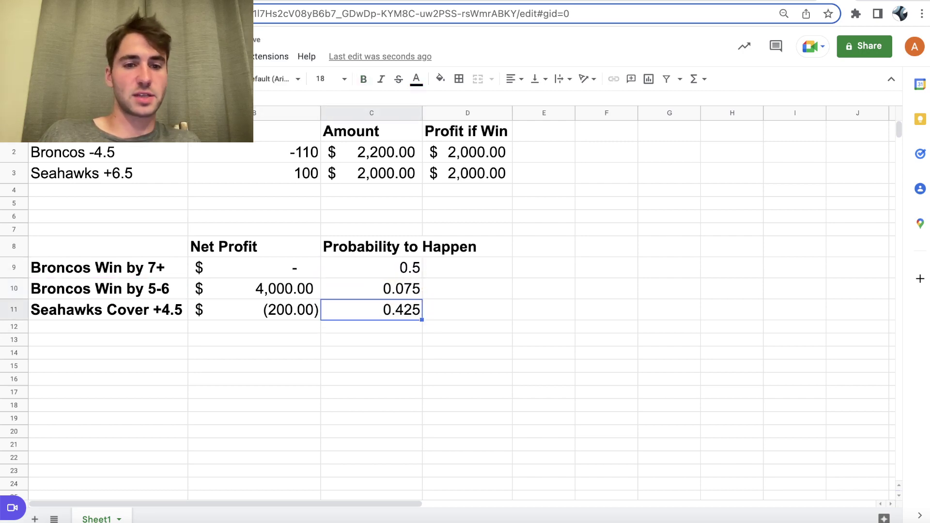
{"action": "left_click", "coordinate": [254, 310]}
{"action": "left_click", "coordinate": [254, 289]}
{"action": "left_click", "coordinate": [372, 289]}
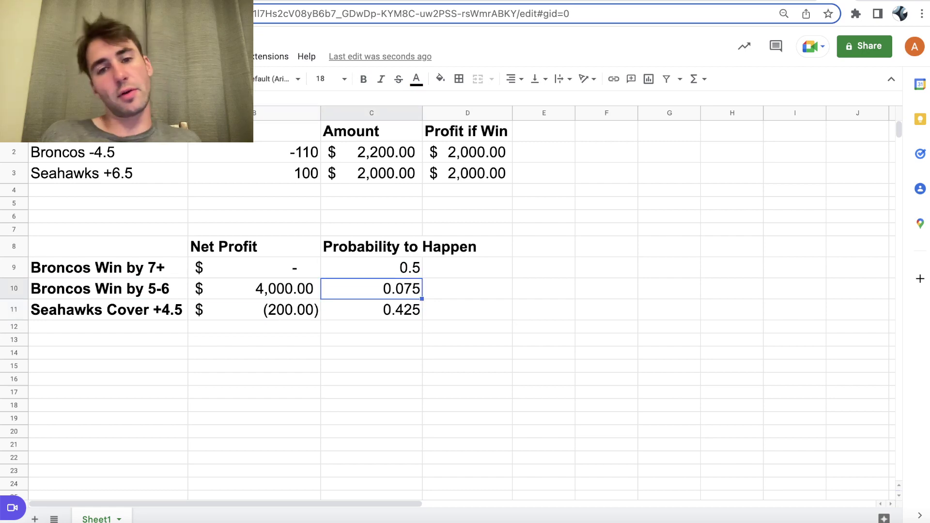
{"action": "left_click", "coordinate": [254, 289]}
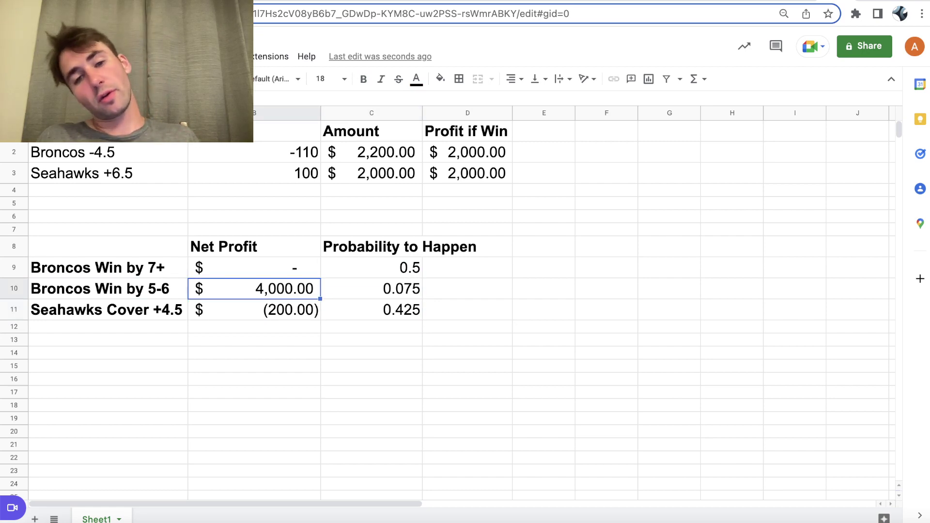
{"action": "left_click", "coordinate": [371, 288]}
{"action": "left_click", "coordinate": [372, 267]}
{"action": "left_click", "coordinate": [254, 267]}
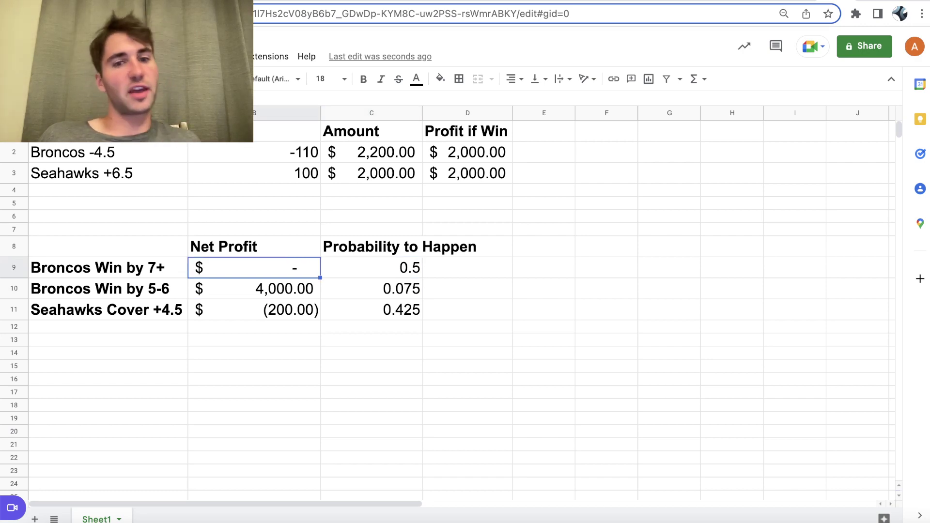
{"action": "key", "text": "Right"}
{"action": "key", "text": "Down"}
{"action": "key", "text": "Down"}
{"action": "key", "text": "Down"}
{"action": "key", "text": "Down"}
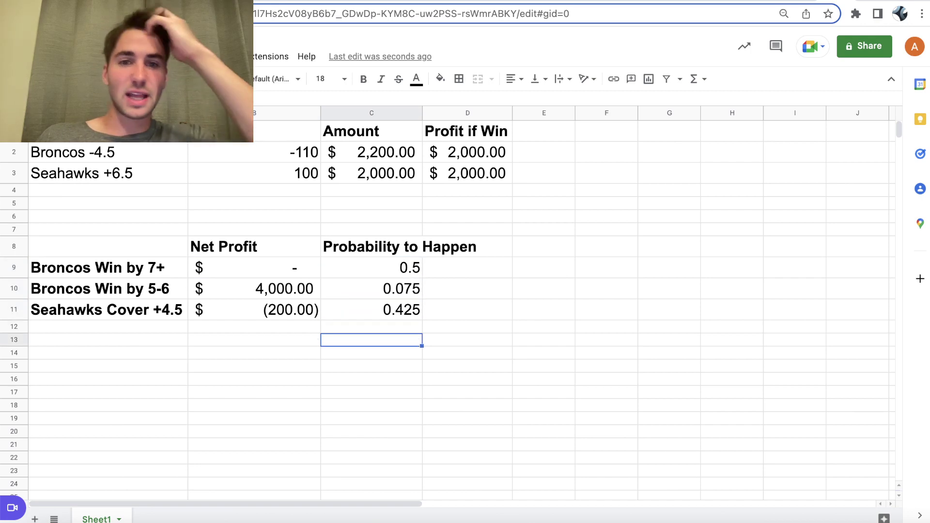
- Switch to the OddsJam pre-match arbitrage list and examine the sportsbook odds for the Seahawks vs Broncos point spread
{"action": "key", "text": "ctrl+Tab"}
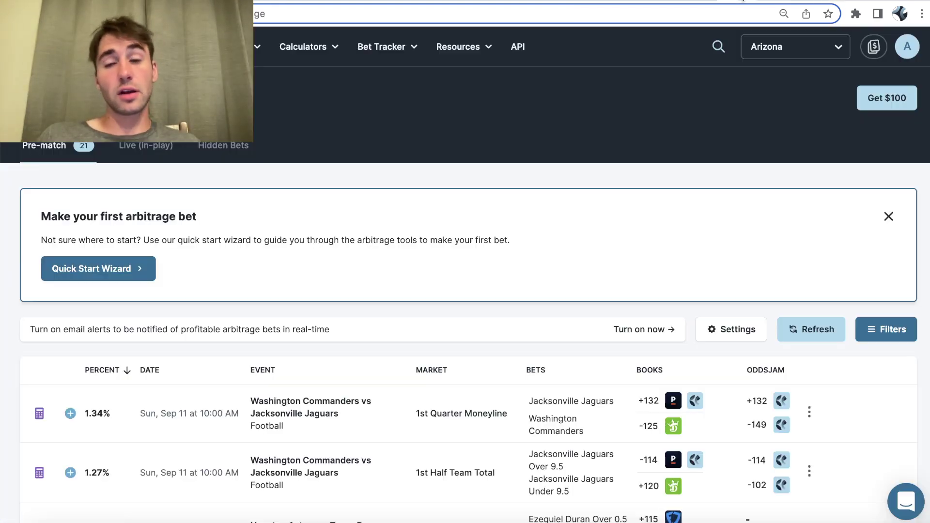
{"action": "scroll", "coordinate": [626, 377], "scroll_direction": "down", "scroll_amount": 4}
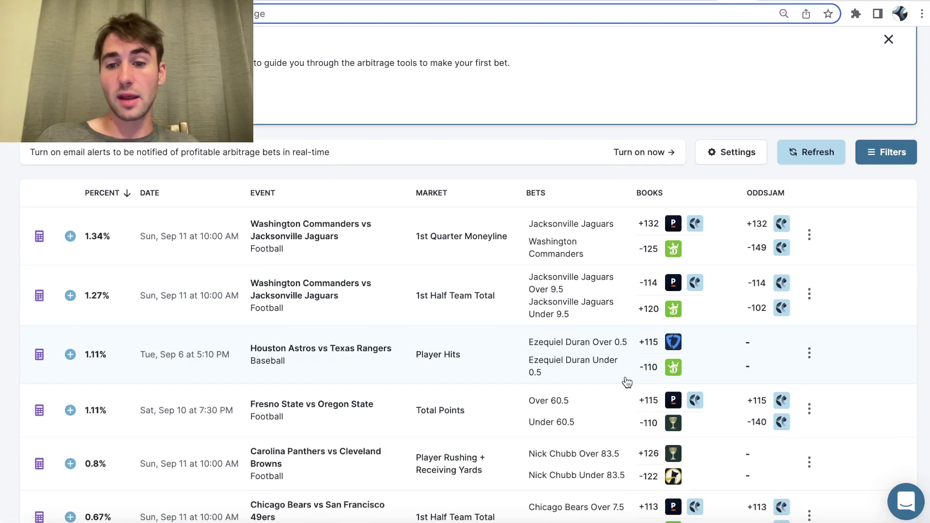
{"action": "scroll", "coordinate": [738, 231], "scroll_direction": "down", "scroll_amount": 6}
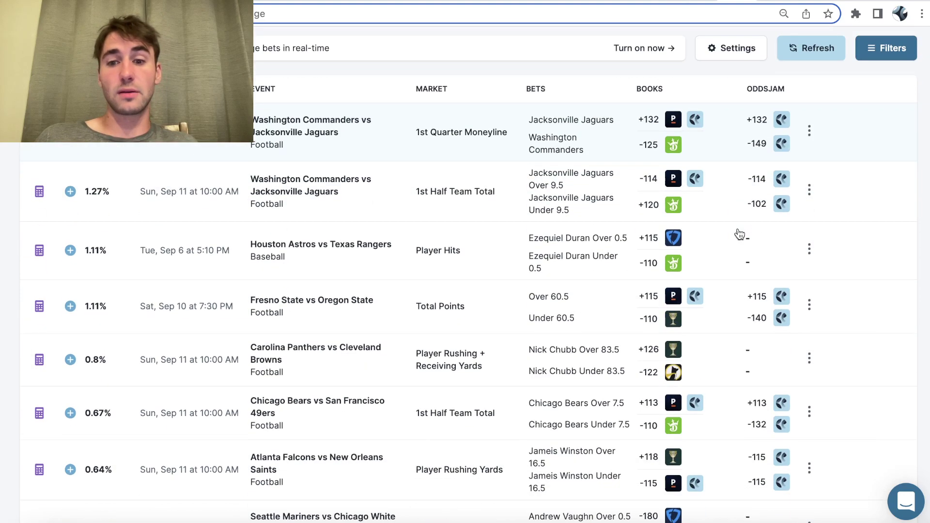
{"action": "scroll", "coordinate": [740, 234], "scroll_direction": "down", "scroll_amount": 3}
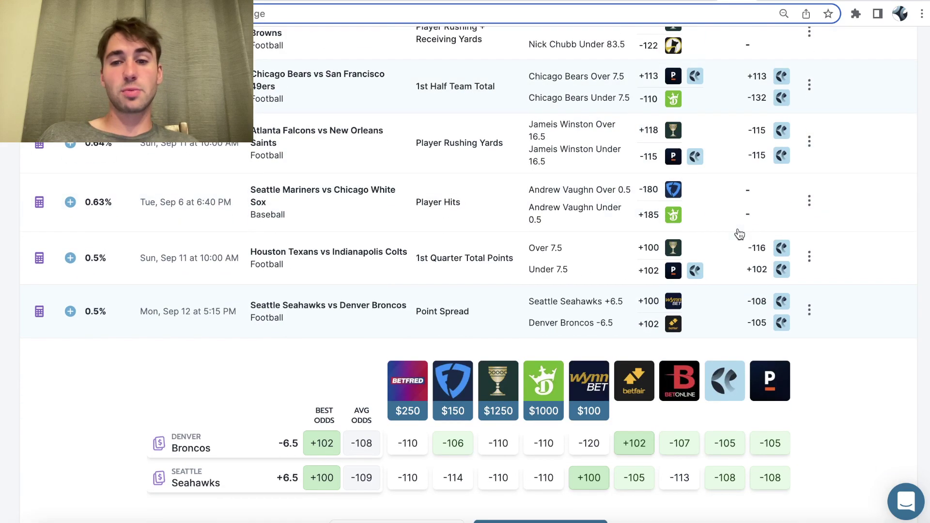
{"action": "scroll", "coordinate": [566, 354], "scroll_direction": "down", "scroll_amount": 3}
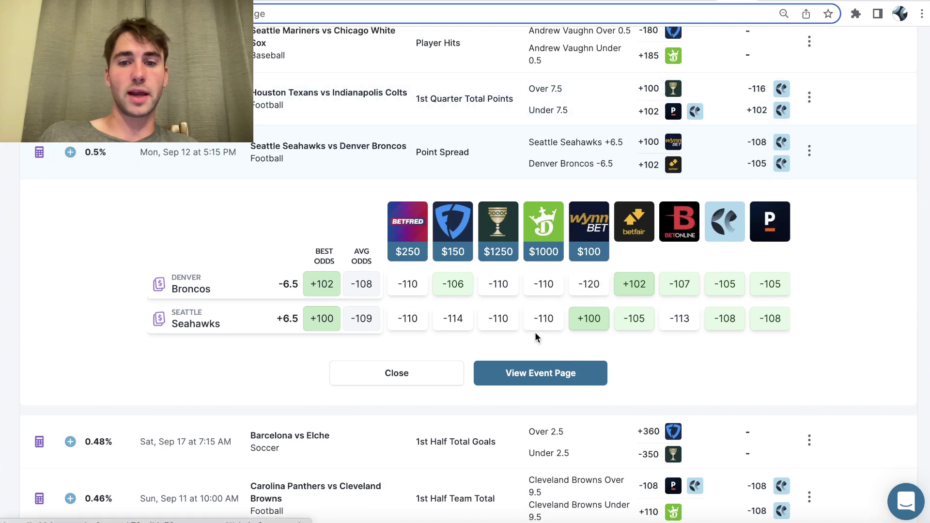
- Open the Seahawks vs Broncos event page and display its Moneyline odds
{"action": "left_click", "coordinate": [520, 382]}
{"action": "left_click", "coordinate": [162, 164]}
{"action": "type", "text": "m"}
{"action": "key", "text": "Down"}
{"action": "key", "text": "Return"}
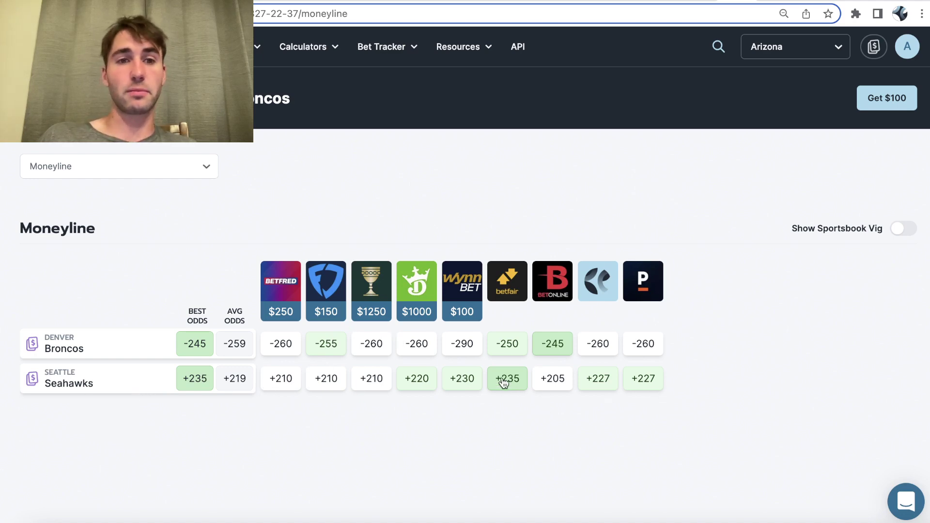
- View the available betting tools, including Low-Hold, Middle and Positive EV
{"action": "mouse_move", "coordinate": [233, 47]}
{"action": "scroll", "coordinate": [208, 218], "scroll_direction": "up", "scroll_amount": 1}
{"action": "scroll", "coordinate": [208, 218], "scroll_direction": "down", "scroll_amount": 1}
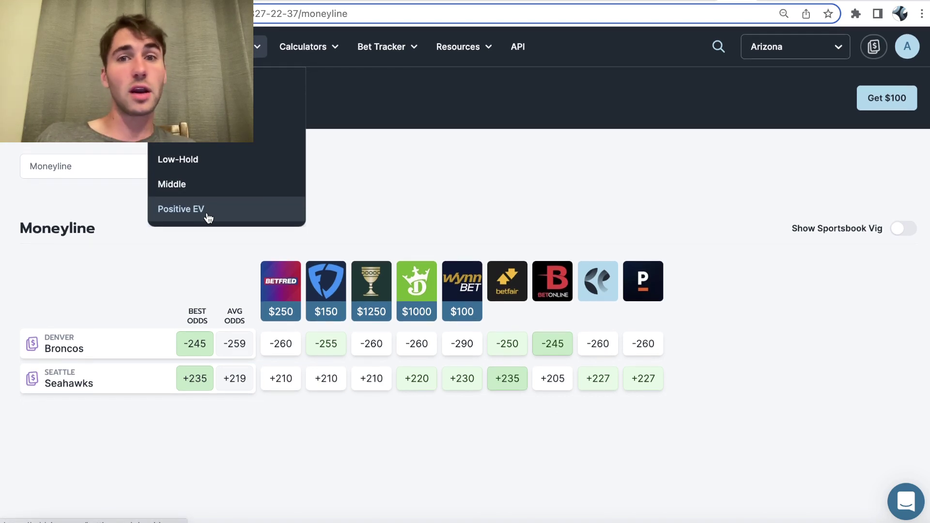